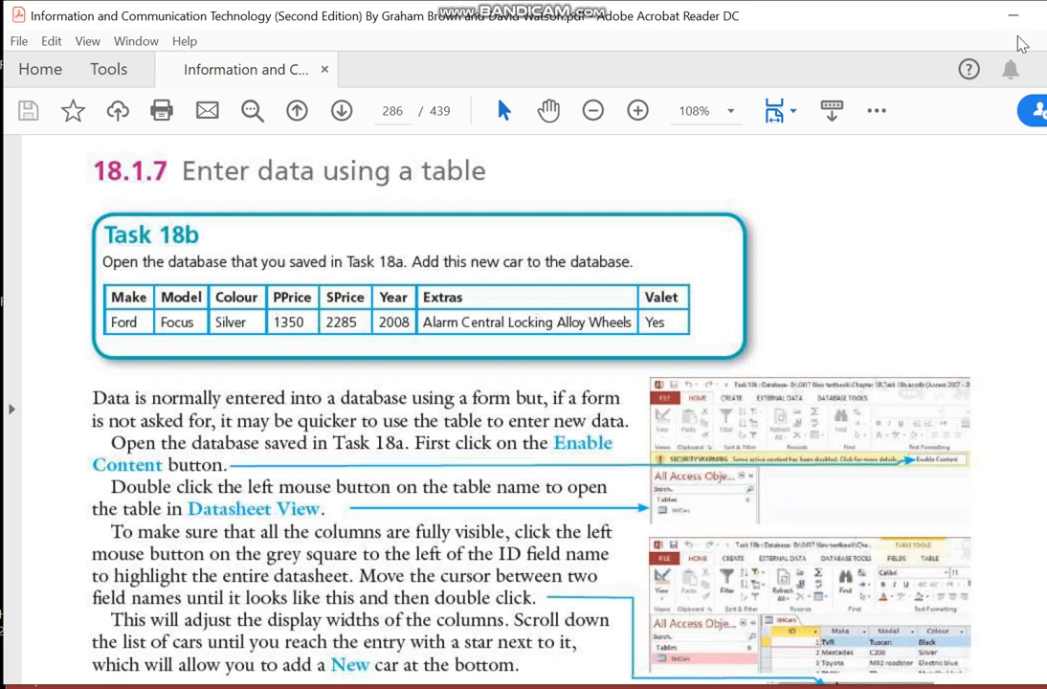
- Highlight the section heading "Enter data using a table" in the PDF textbook
click(880, 115)
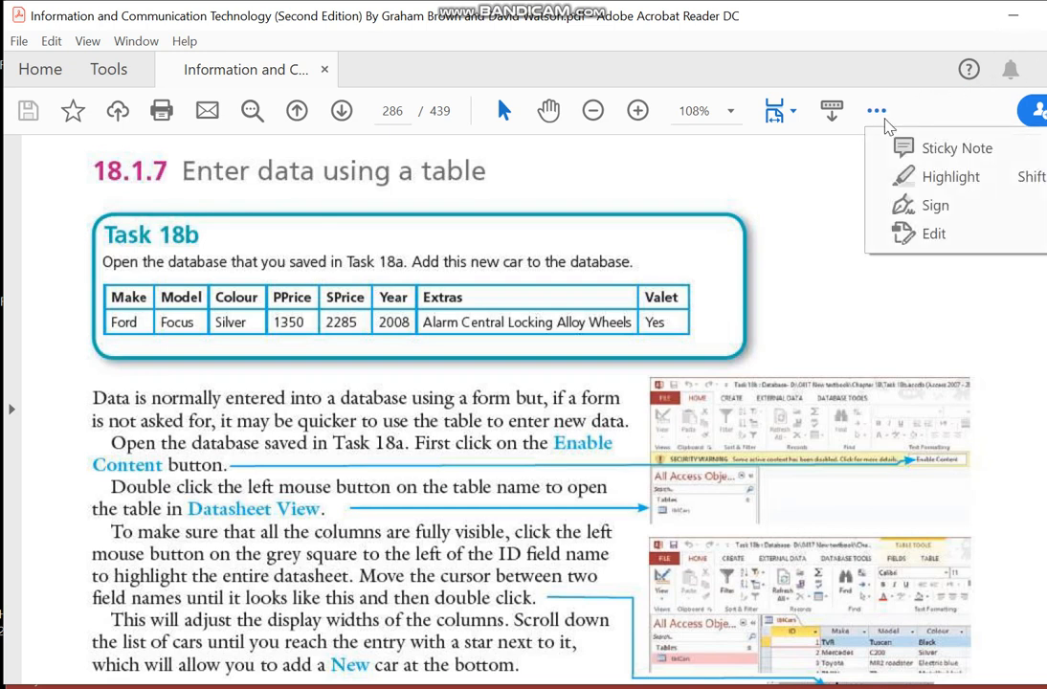
click(899, 176)
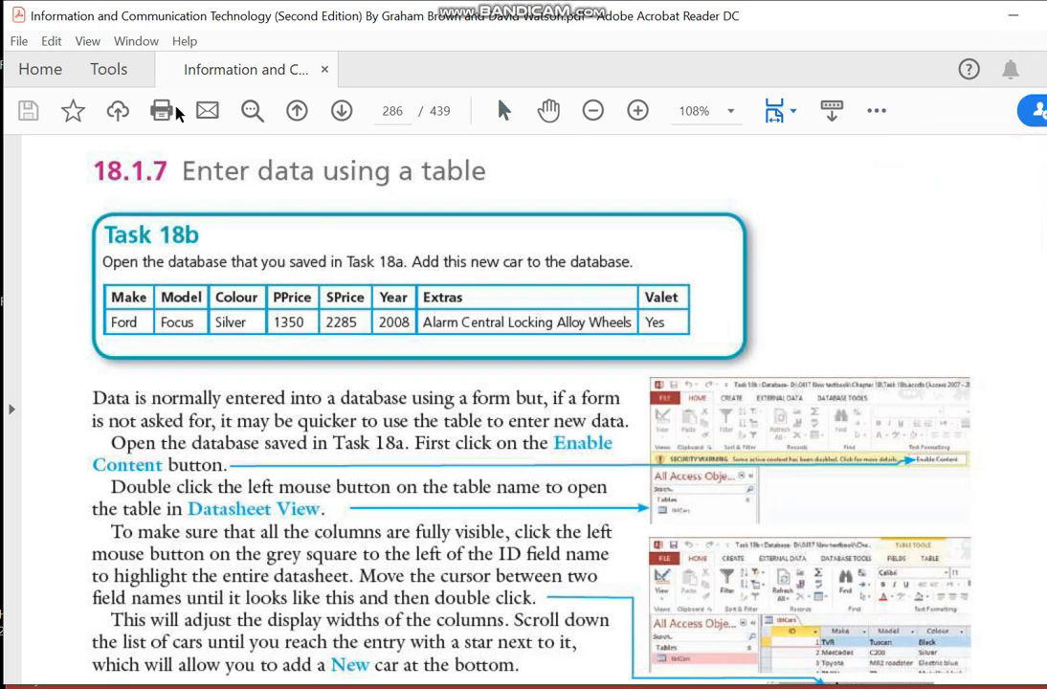
mouse_move(178, 170)
mouse_down()
mouse_move(339, 182)
mouse_move(483, 176)
mouse_move(475, 182)
mouse_up()
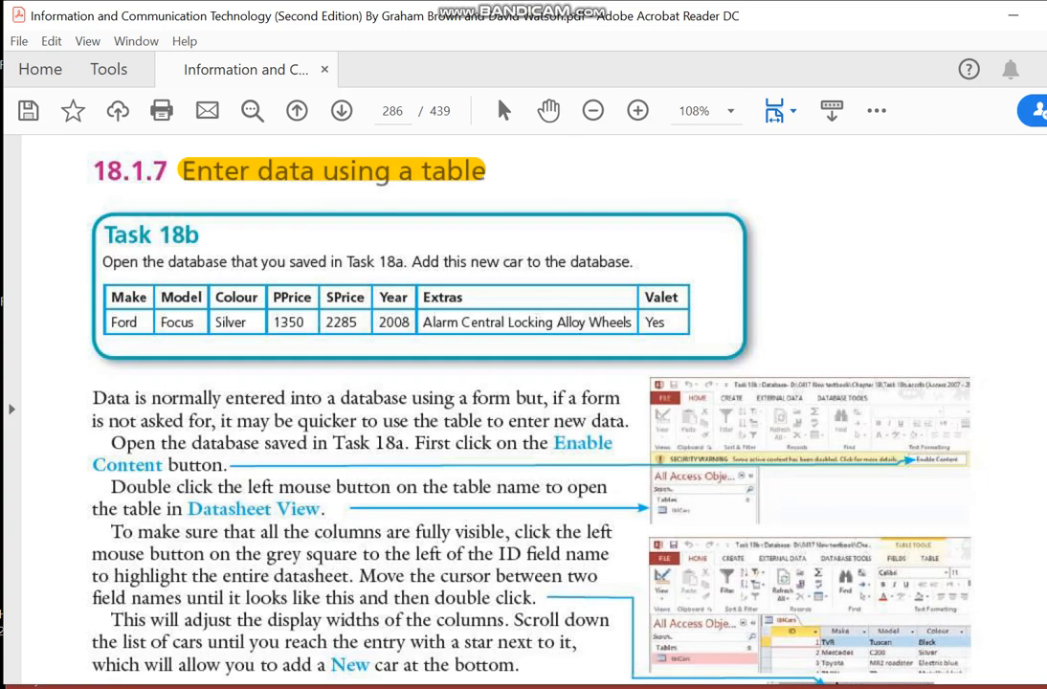
- Switch to Microsoft Access and open the Cars table in Datasheet View
click(822, 688)
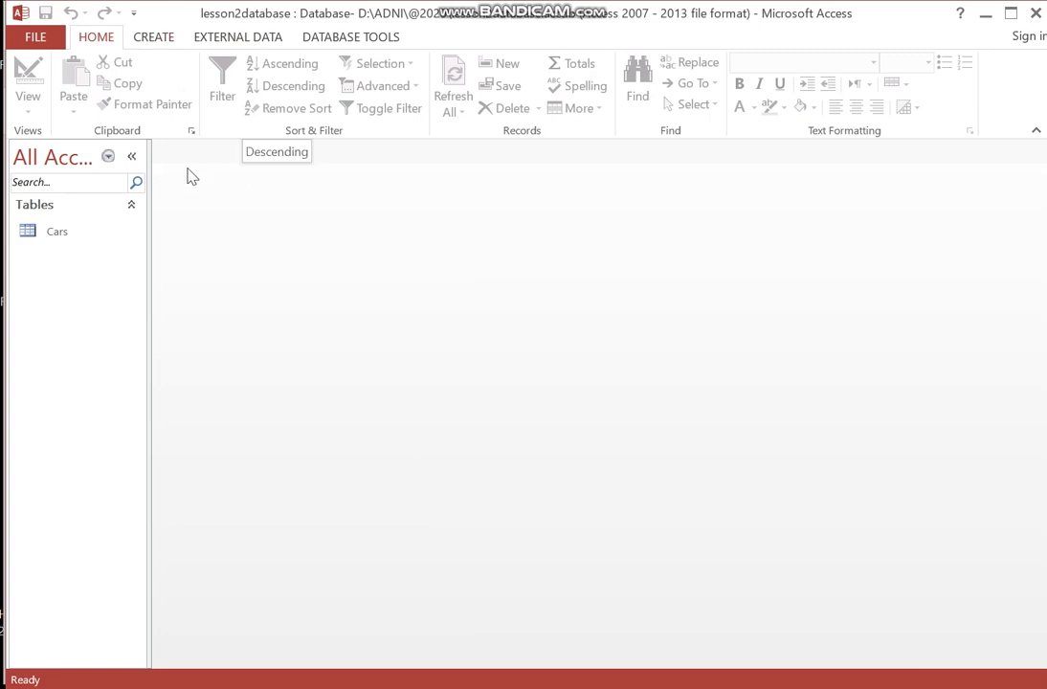
double_click(73, 233)
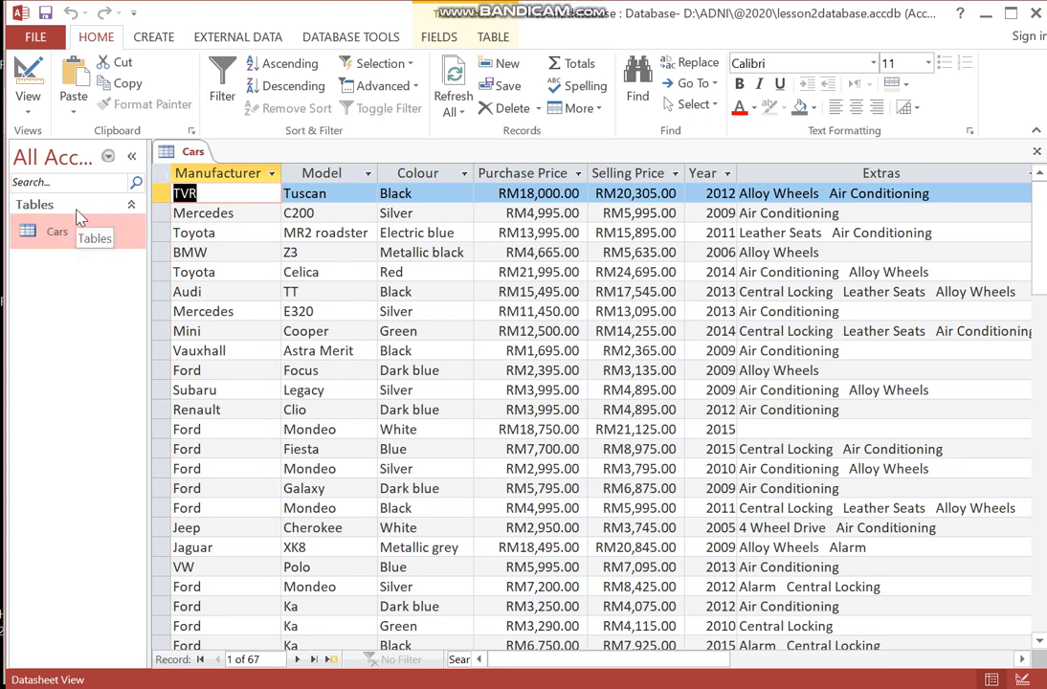
- Browse the Cars table records by selecting cells and scrolling down through the datasheet
key(alt+Tab)
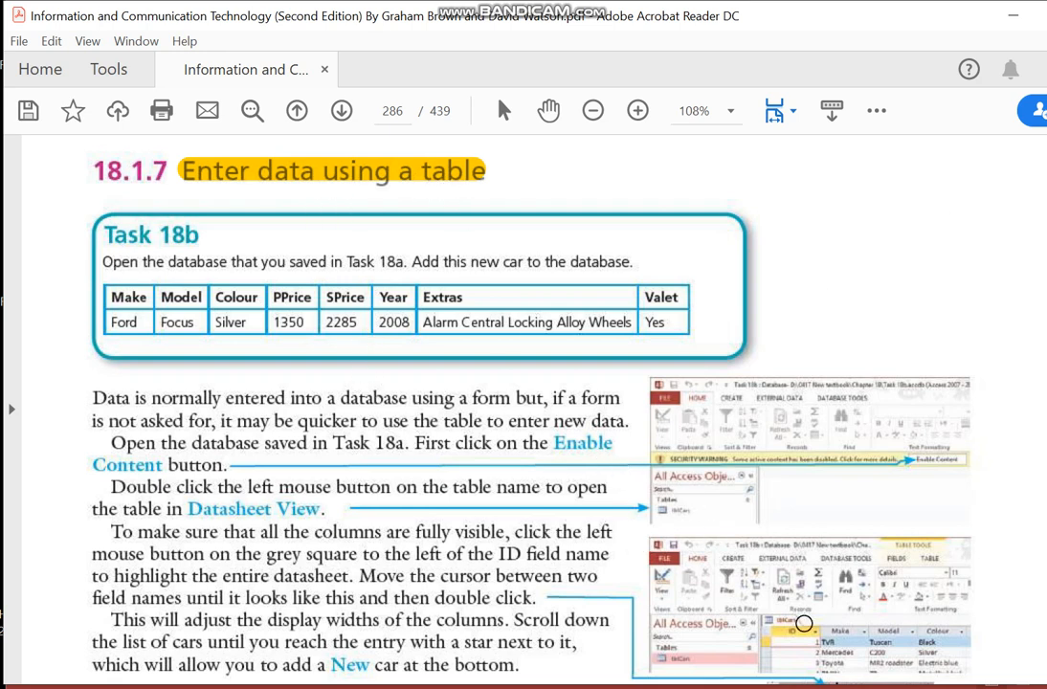
key(alt+Tab)
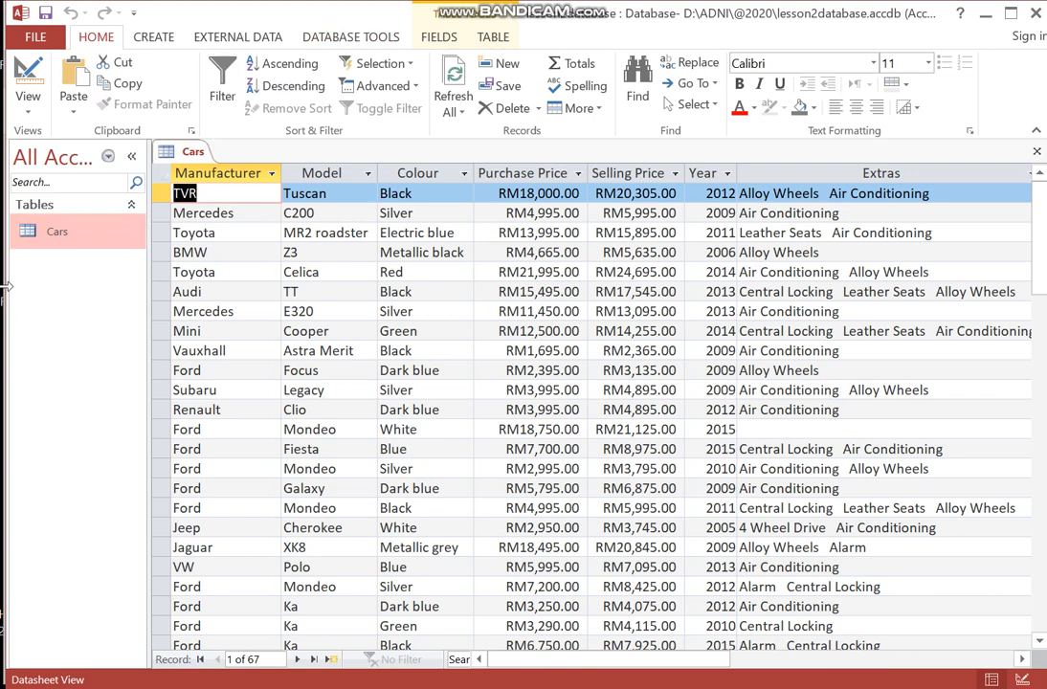
click(159, 192)
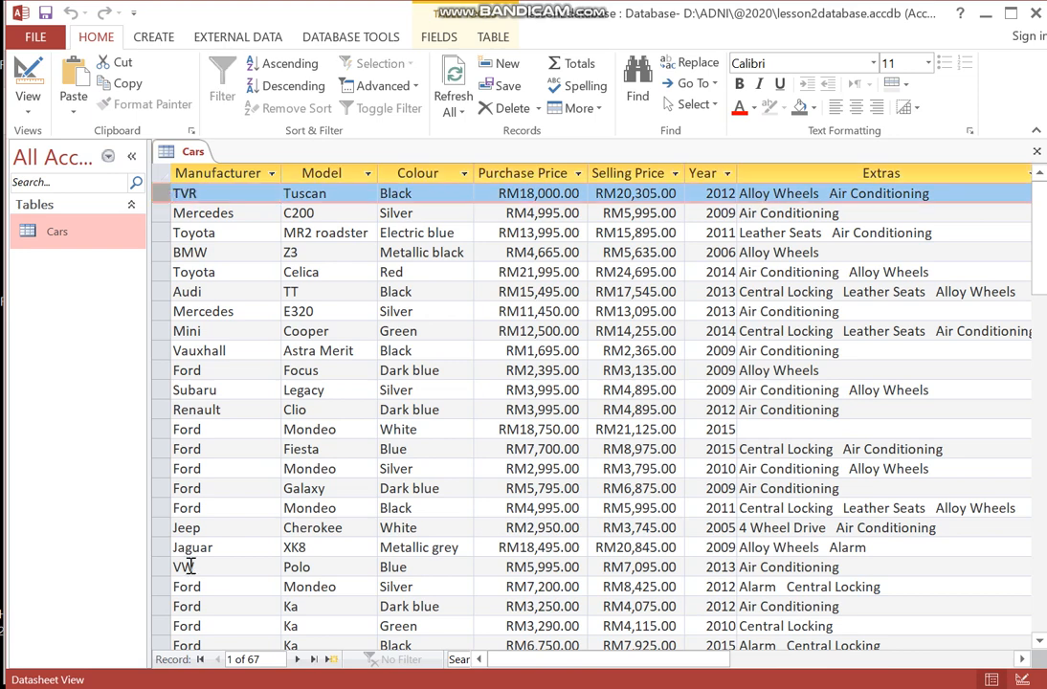
click(176, 193)
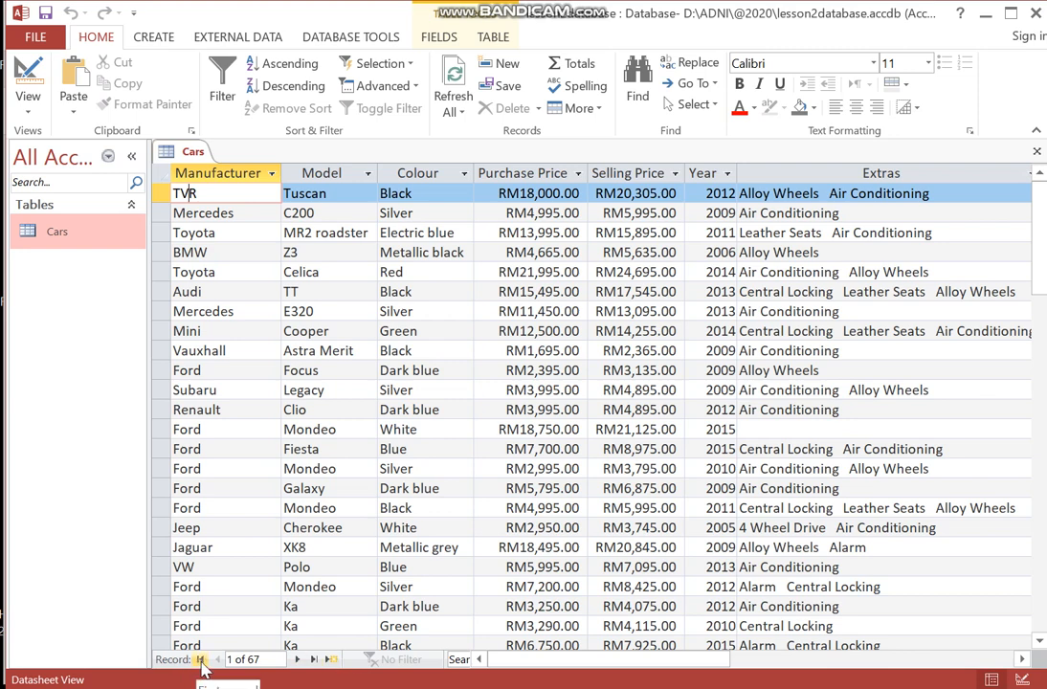
click(205, 547)
scroll(208, 544, down, 7)
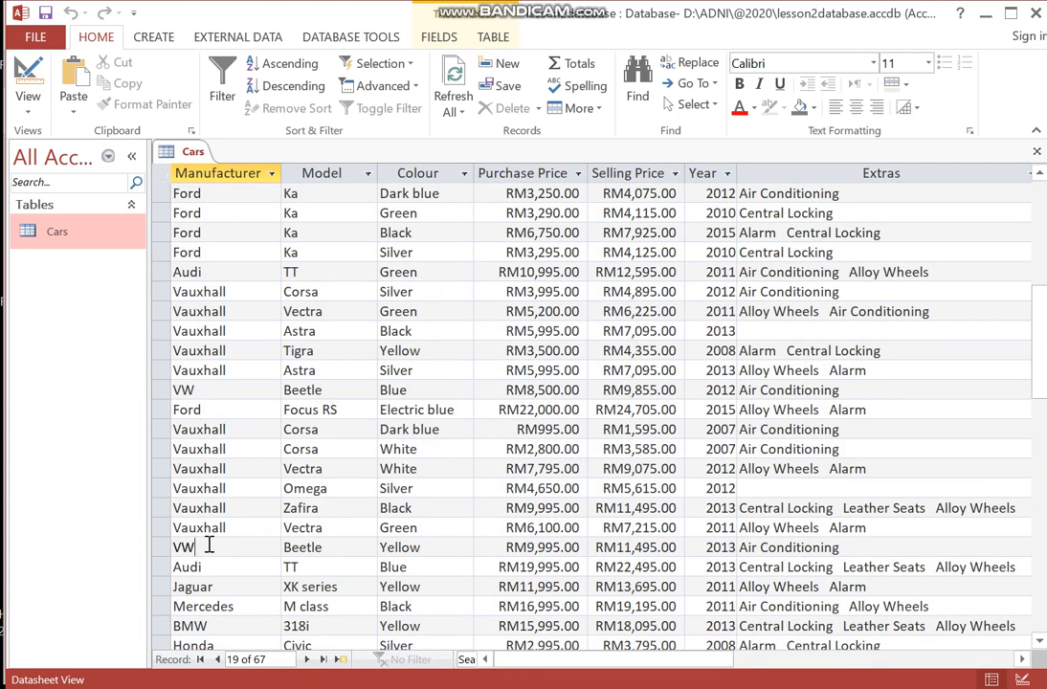
click(206, 547)
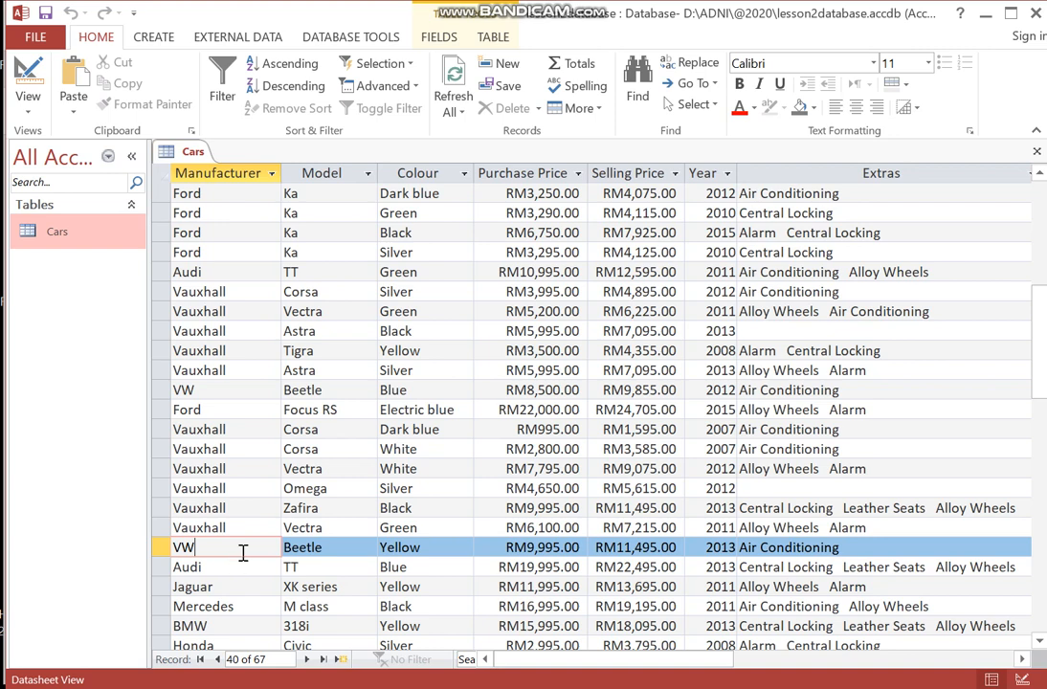
click(201, 659)
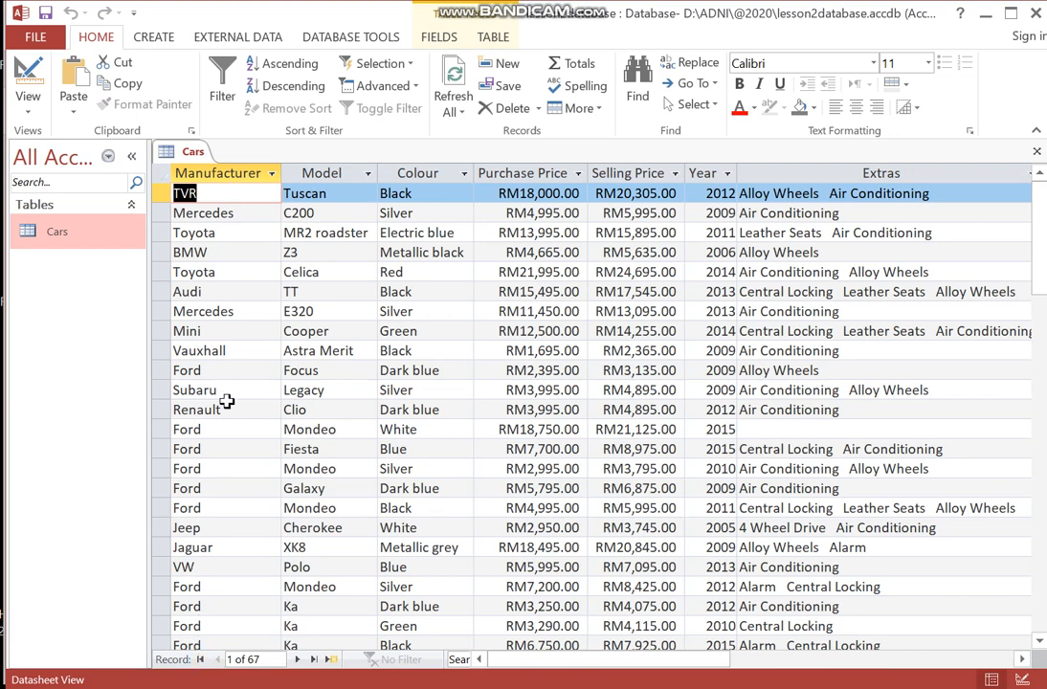
- Move between records using the first, previous, next and last record navigation controls
click(217, 582)
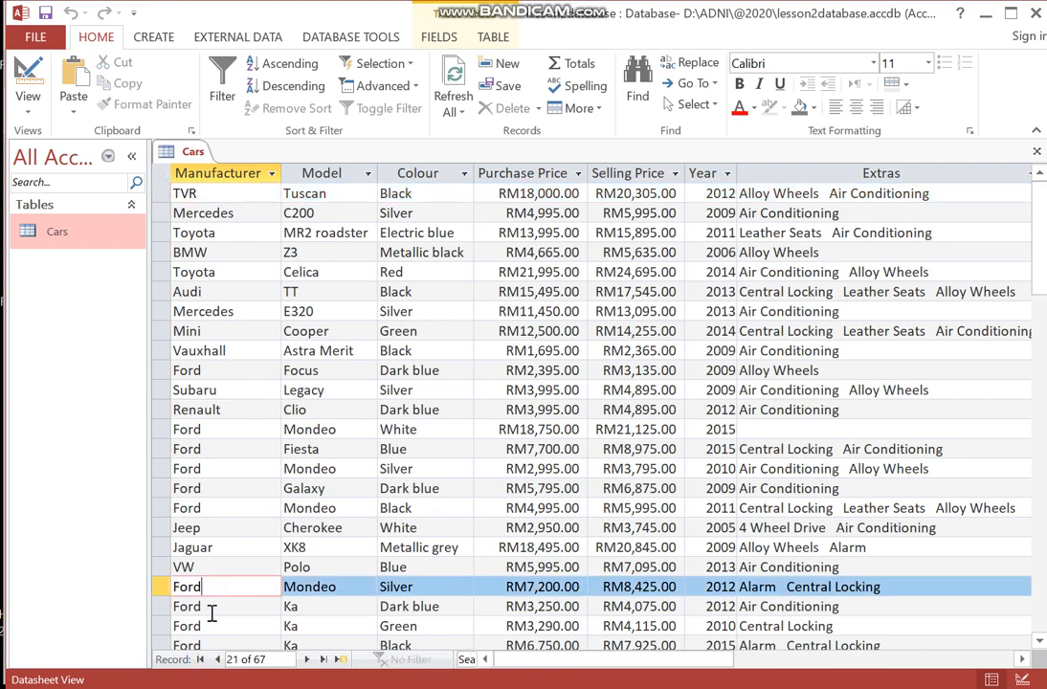
click(218, 663)
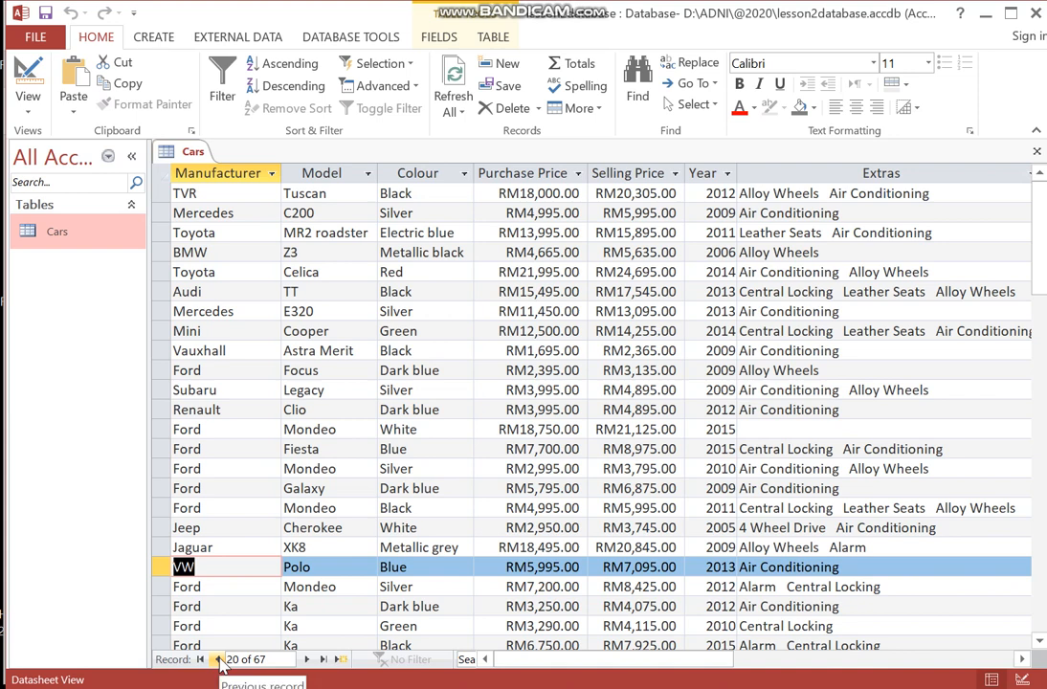
click(219, 662)
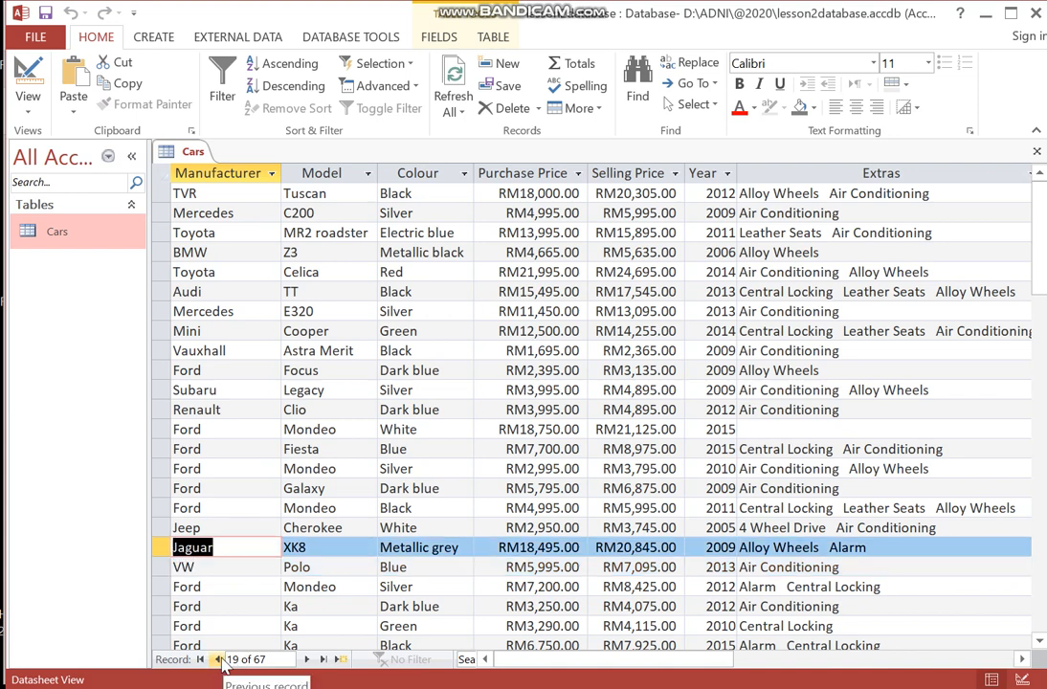
click(220, 662)
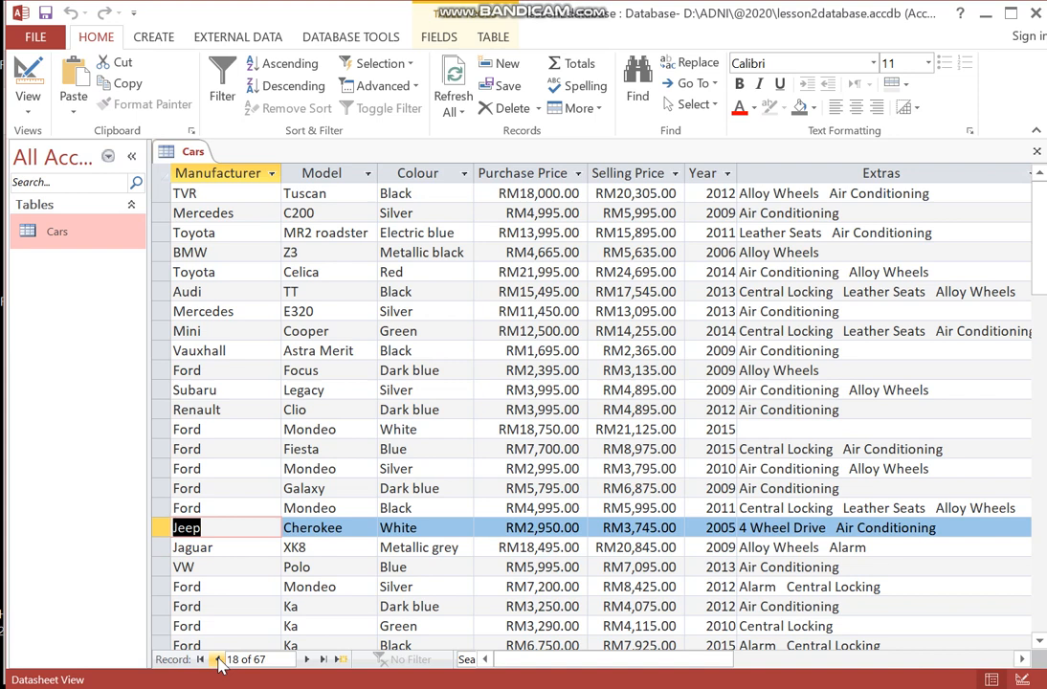
click(257, 660)
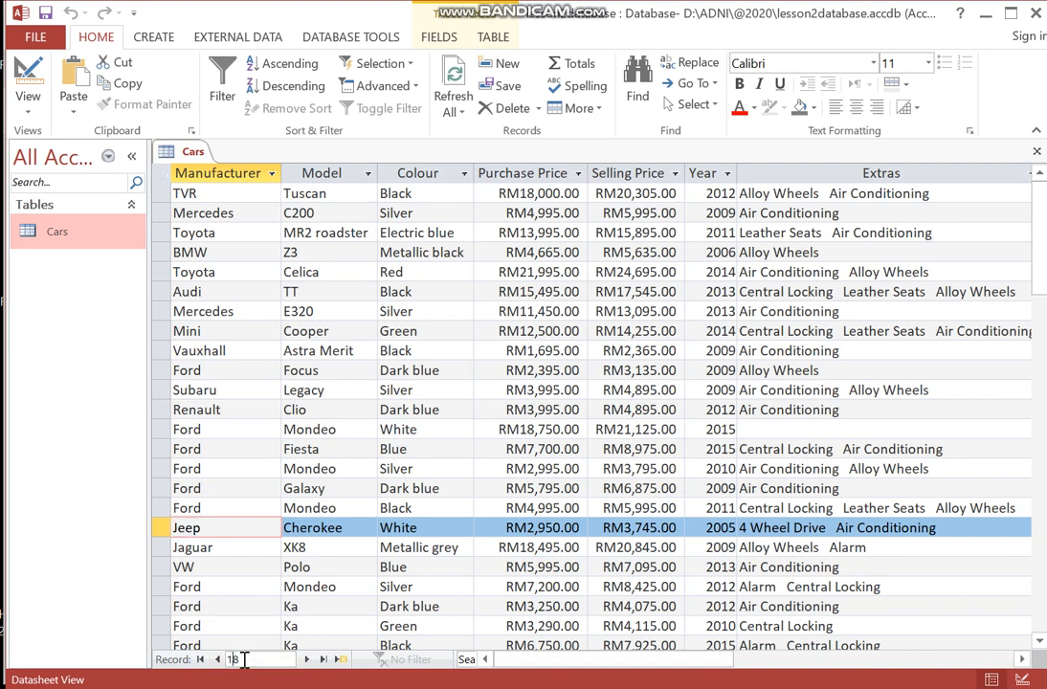
click(233, 567)
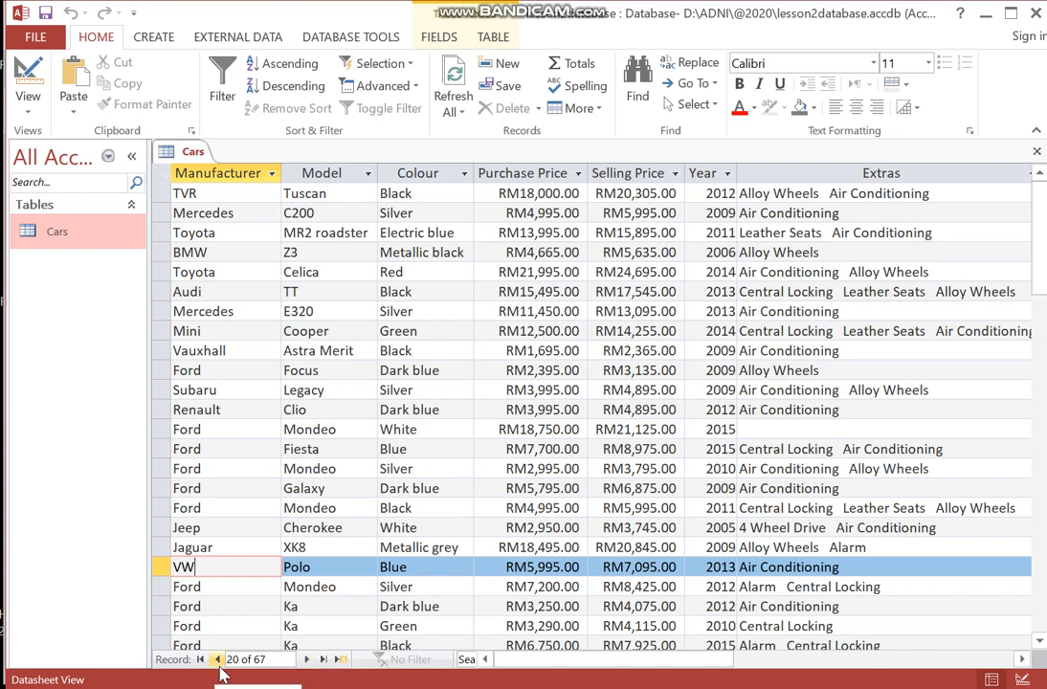
click(306, 661)
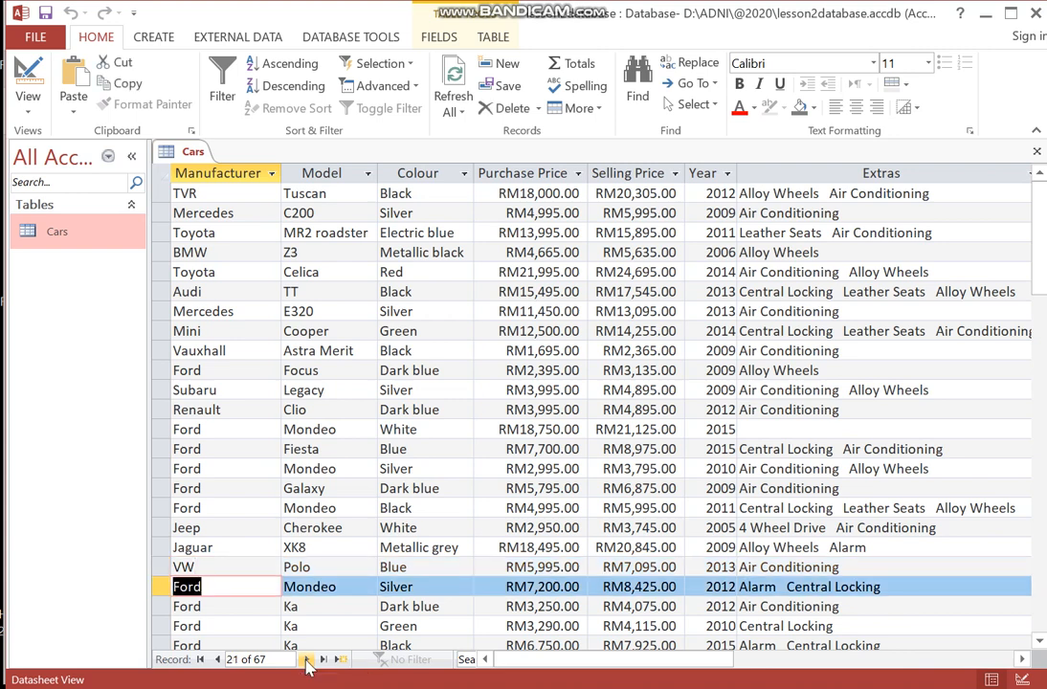
click(306, 660)
click(306, 660)
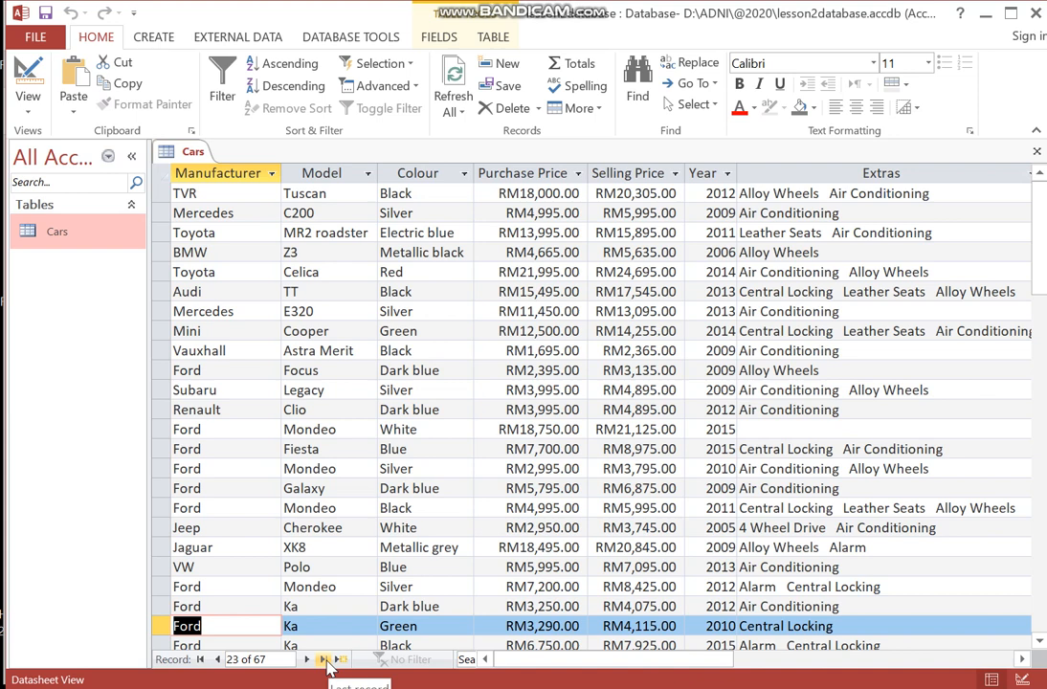
click(325, 659)
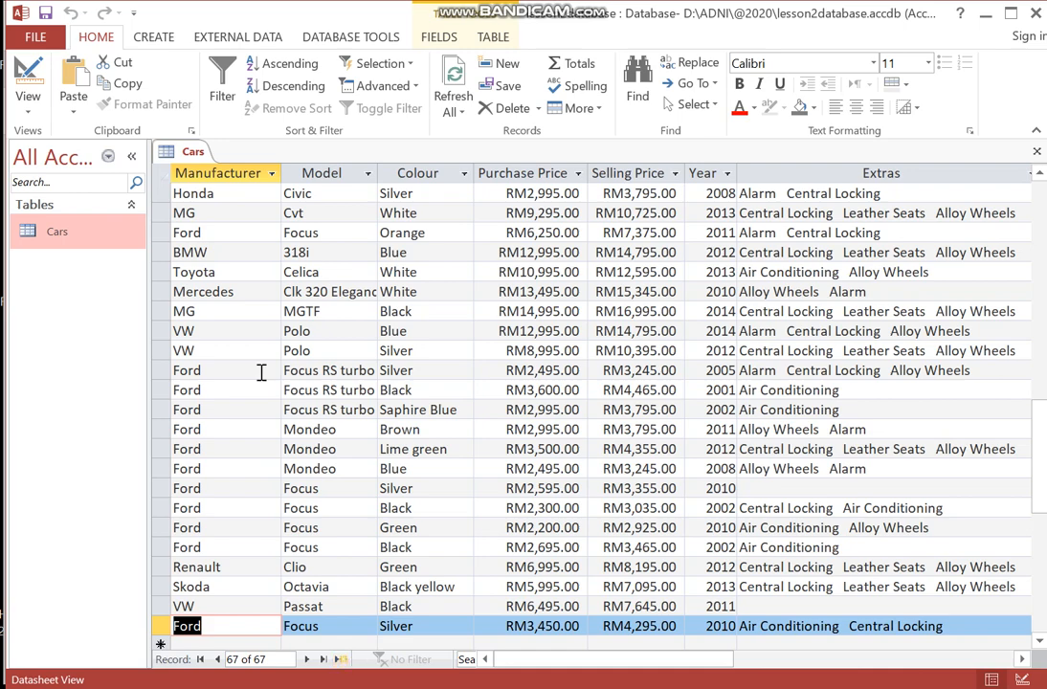
scroll(186, 250, up, 13)
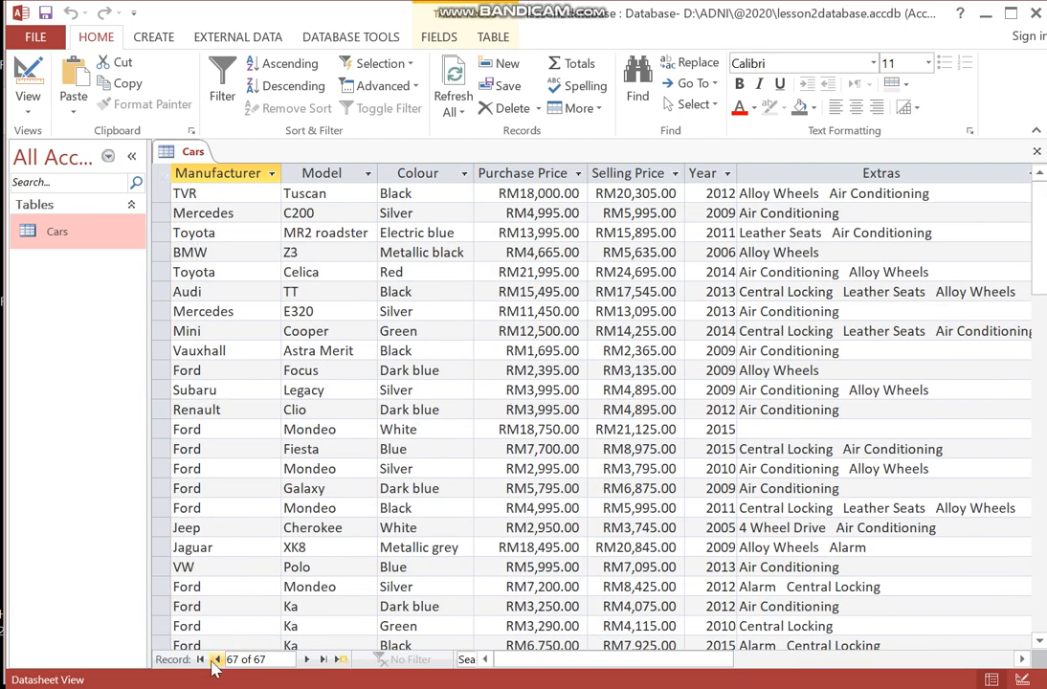
key(ctrl+Home)
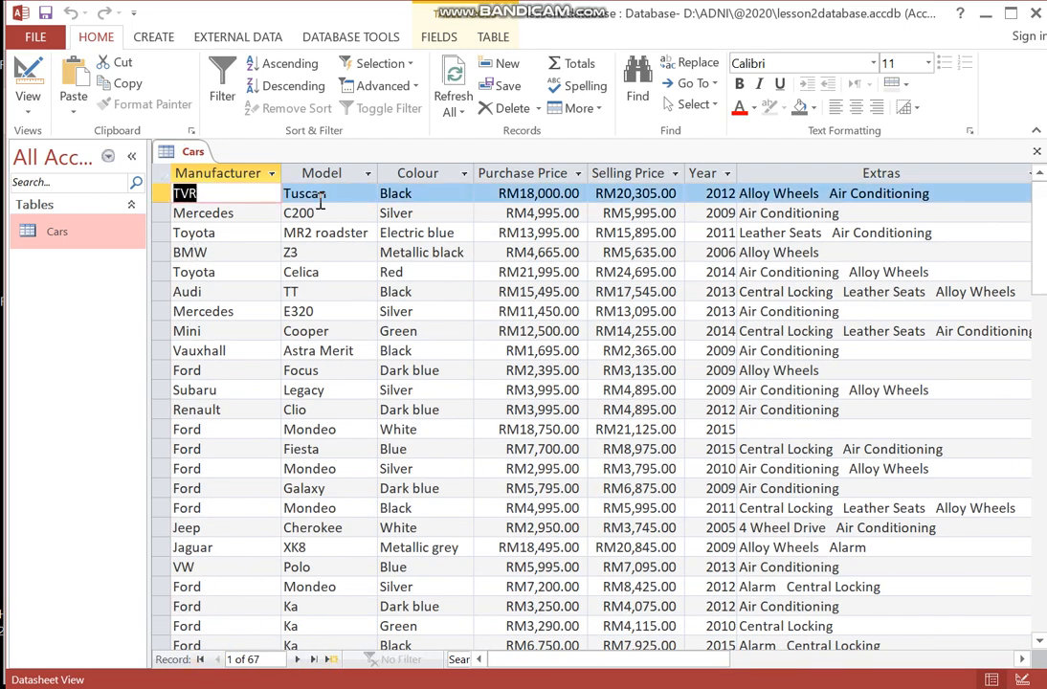
- Start a new blank record at the end of the Cars table
click(331, 660)
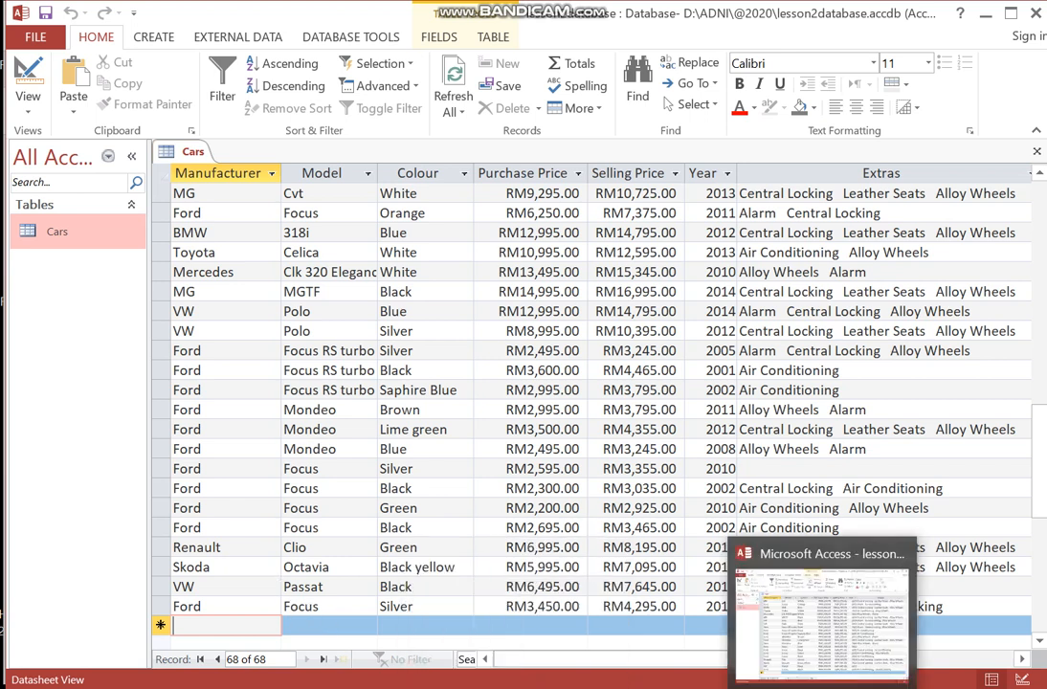
- Switch to the PDF, highlight the Task 18b car data row, and return to Access
click(873, 687)
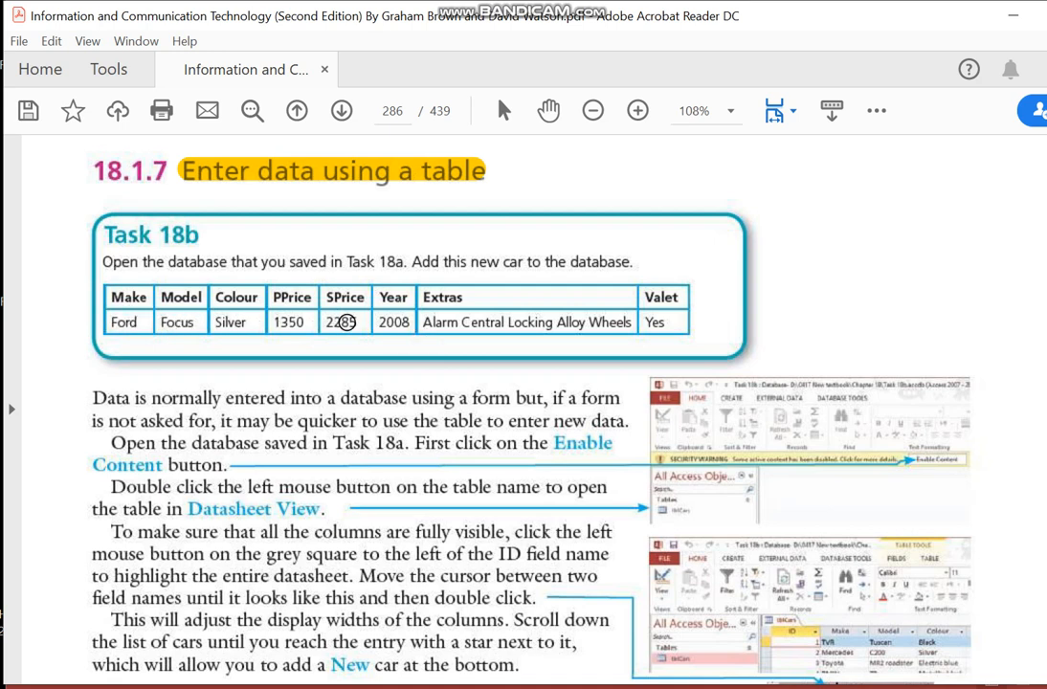
mouse_move(108, 323)
mouse_down()
mouse_move(452, 316)
mouse_move(687, 327)
mouse_up()
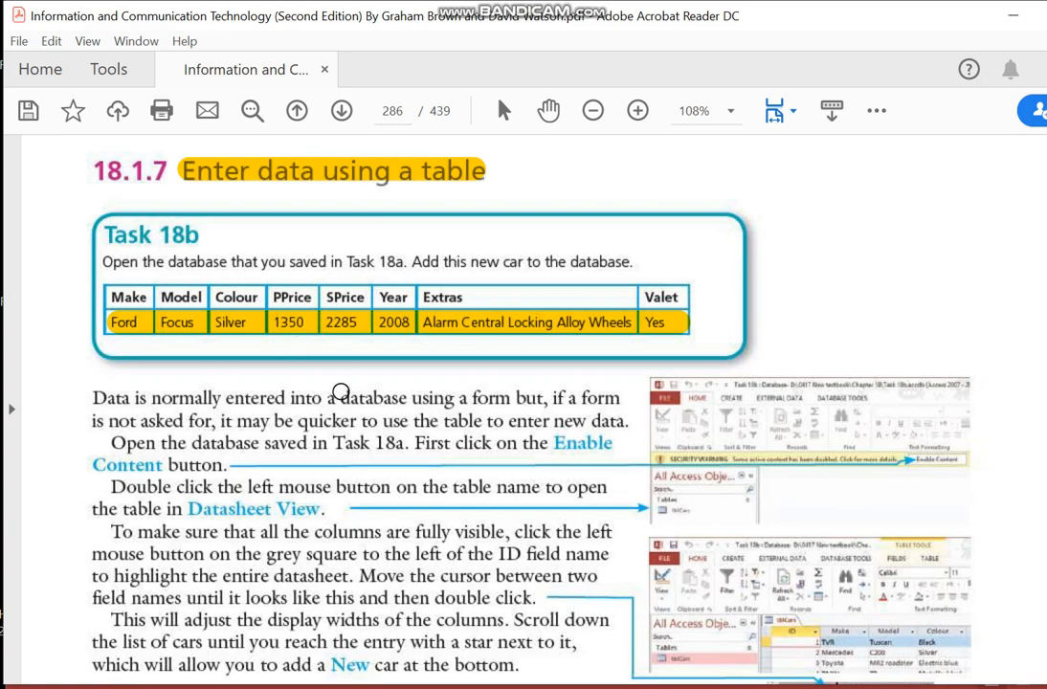
click(872, 688)
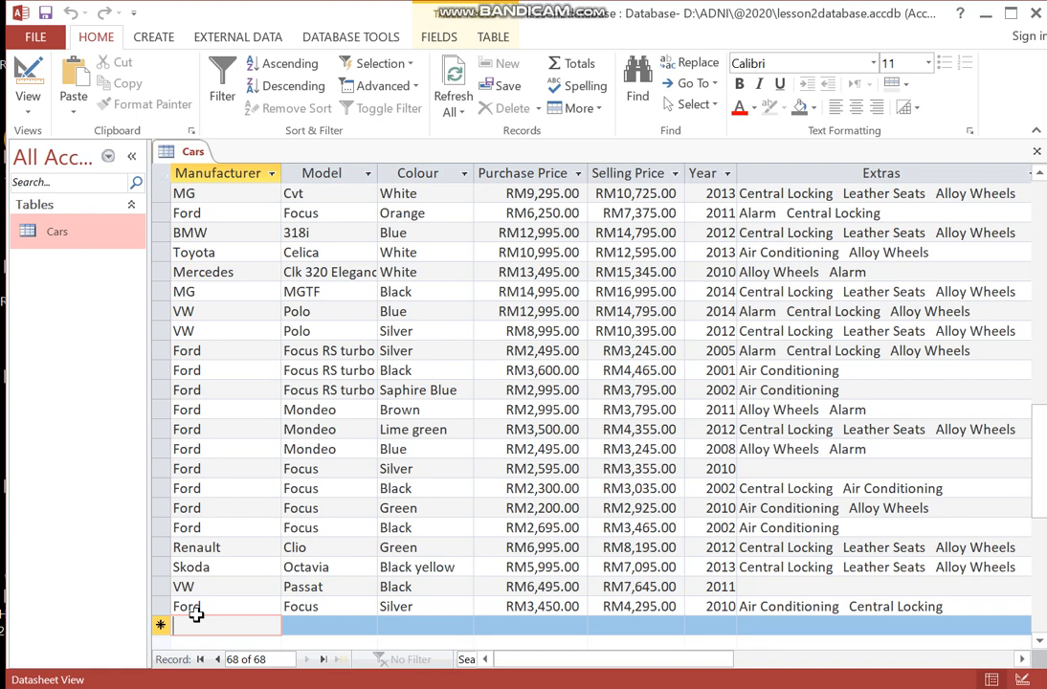
- Enter Ford as Manufacturer, Focus as Model and Silver as Colour in the new record
text(Ford)
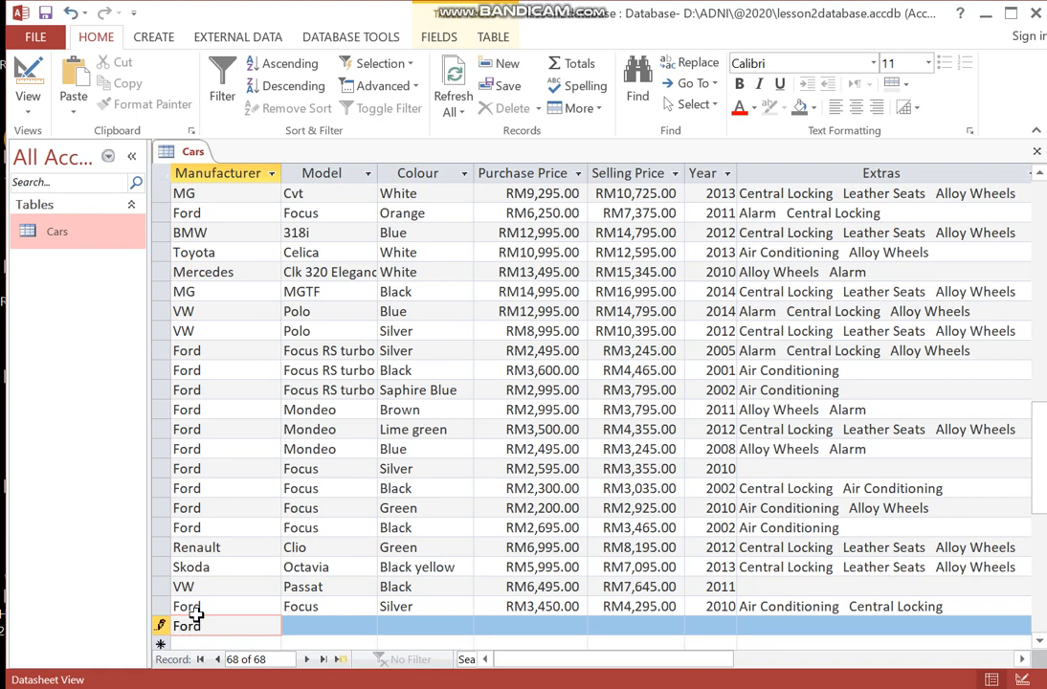
click(322, 630)
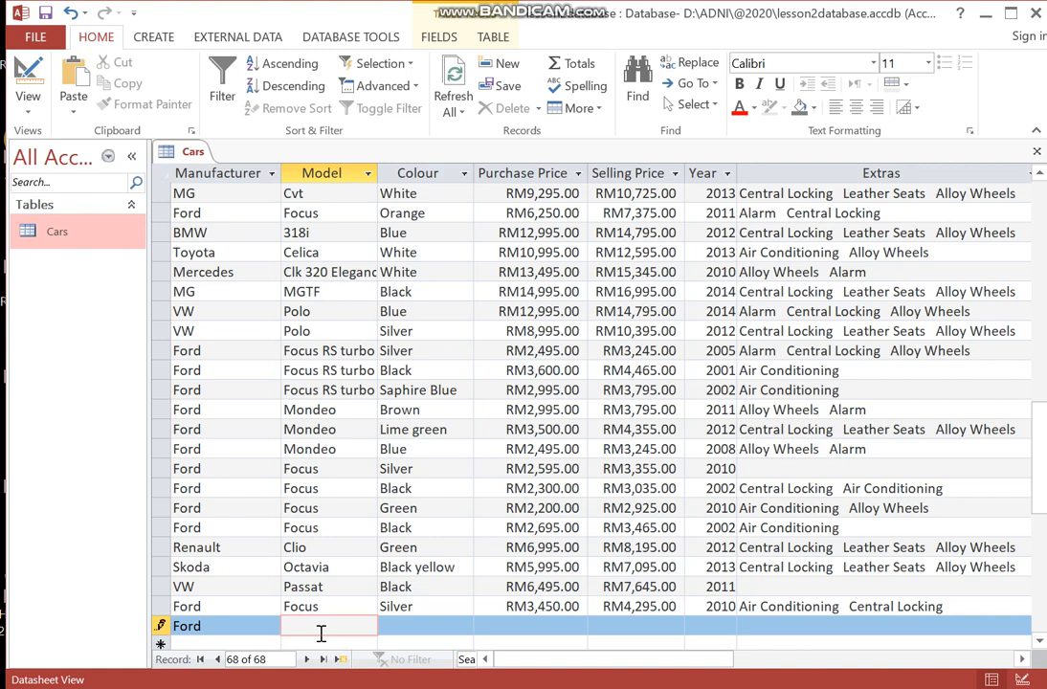
text(Focus)
key(Tab)
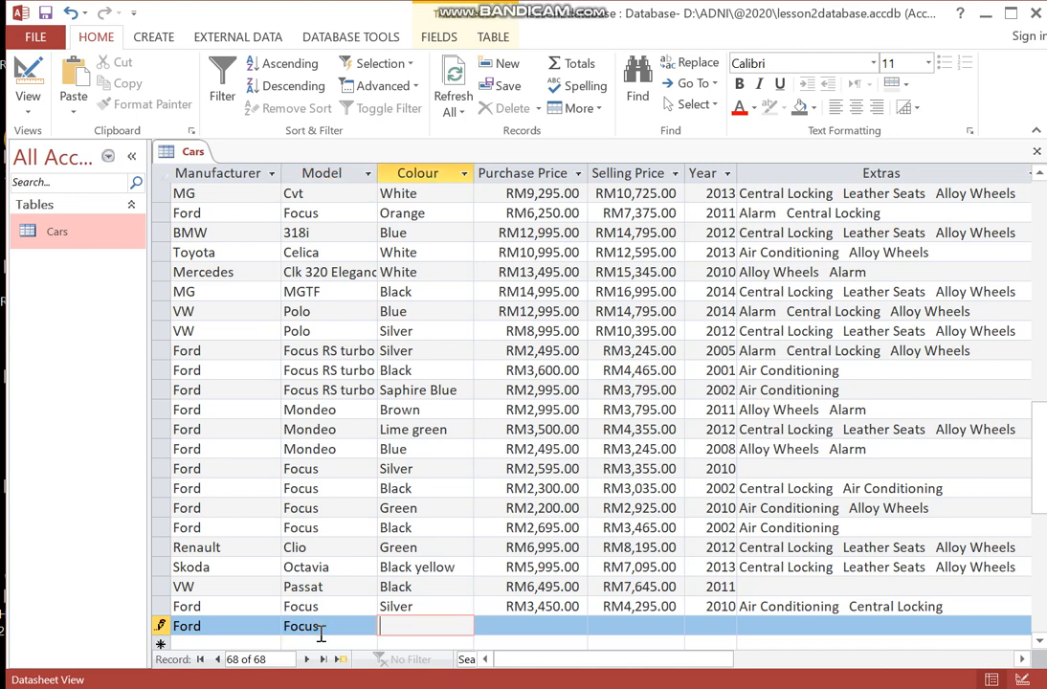
text(Silver)
key(Tab)
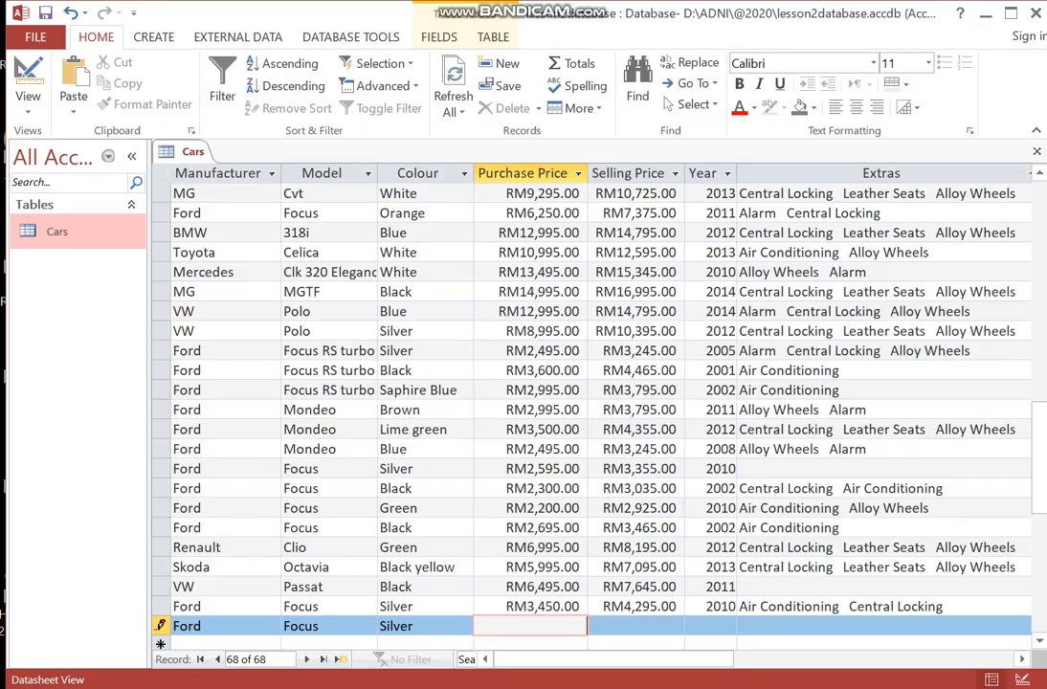
- Enter 1350 as the Purchase Price and 2285 as the Selling Price of the new record
key(alt+Tab)
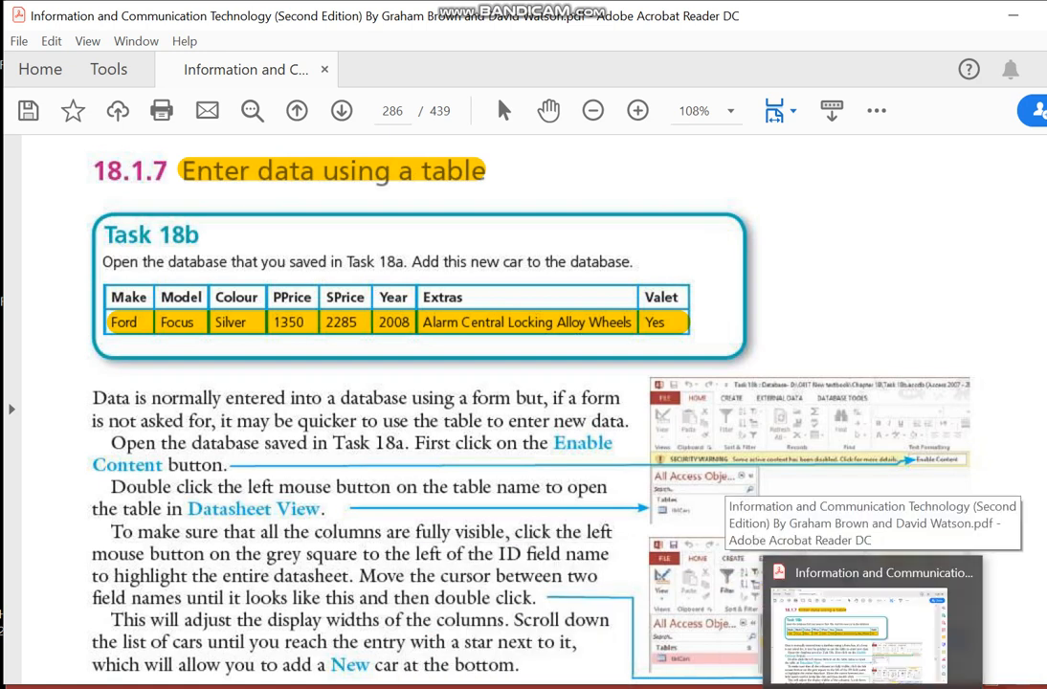
click(830, 686)
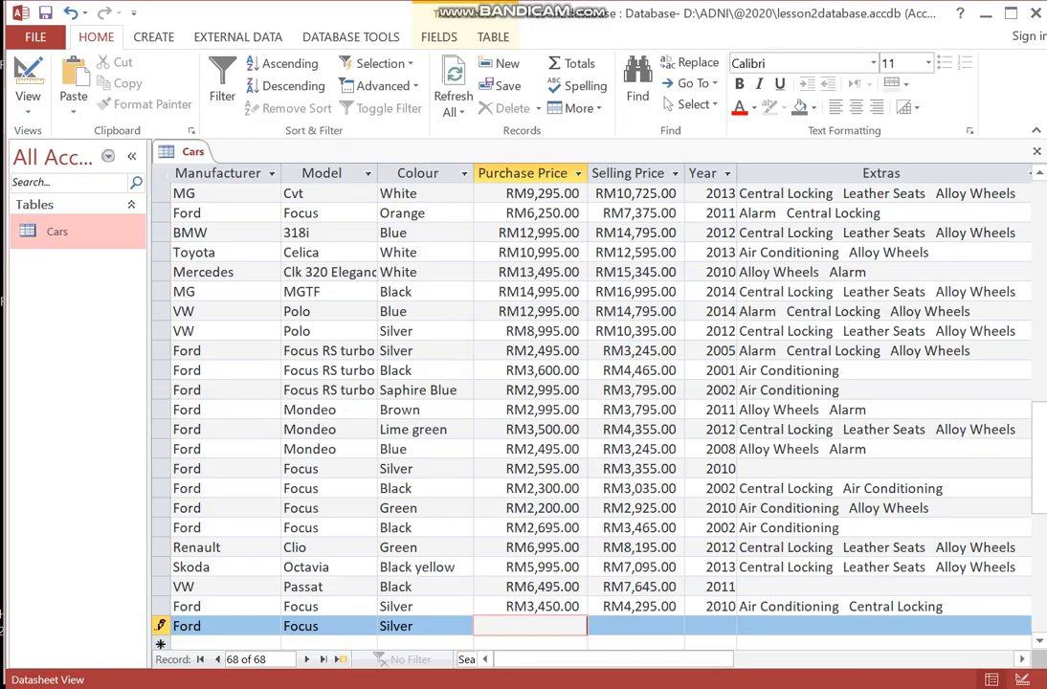
click(560, 623)
text(1350)
key(Tab)
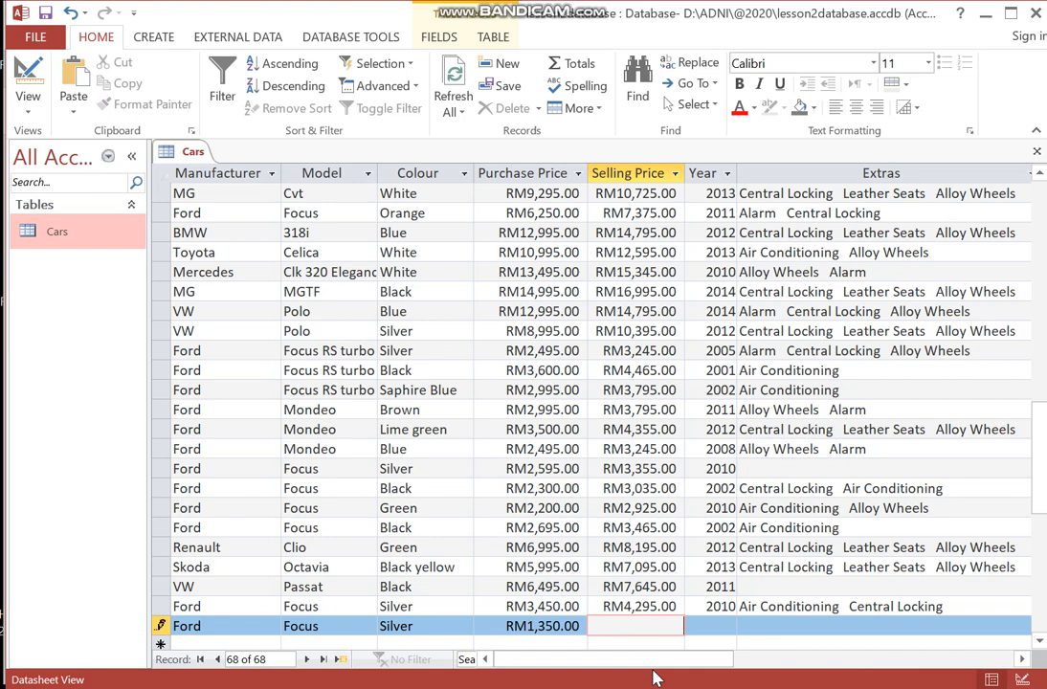
text(2285)
key(Tab)
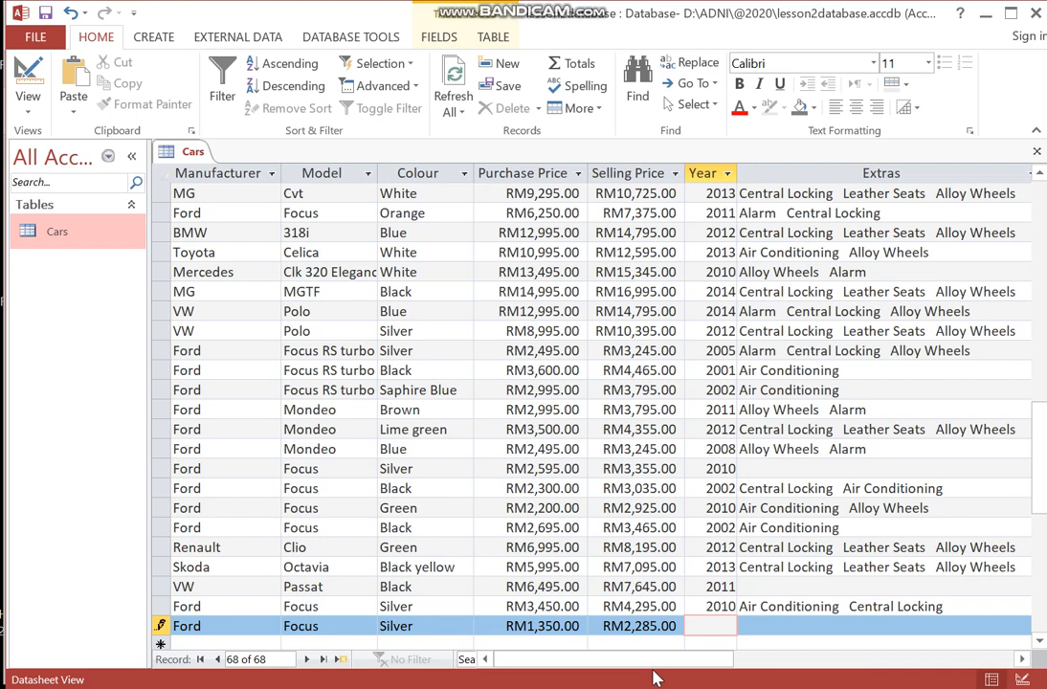
- Enter 2008 as the Year and Alarm Central Locking Alloy Wheels as the Extras of the new record
text(2008)
key(Tab)
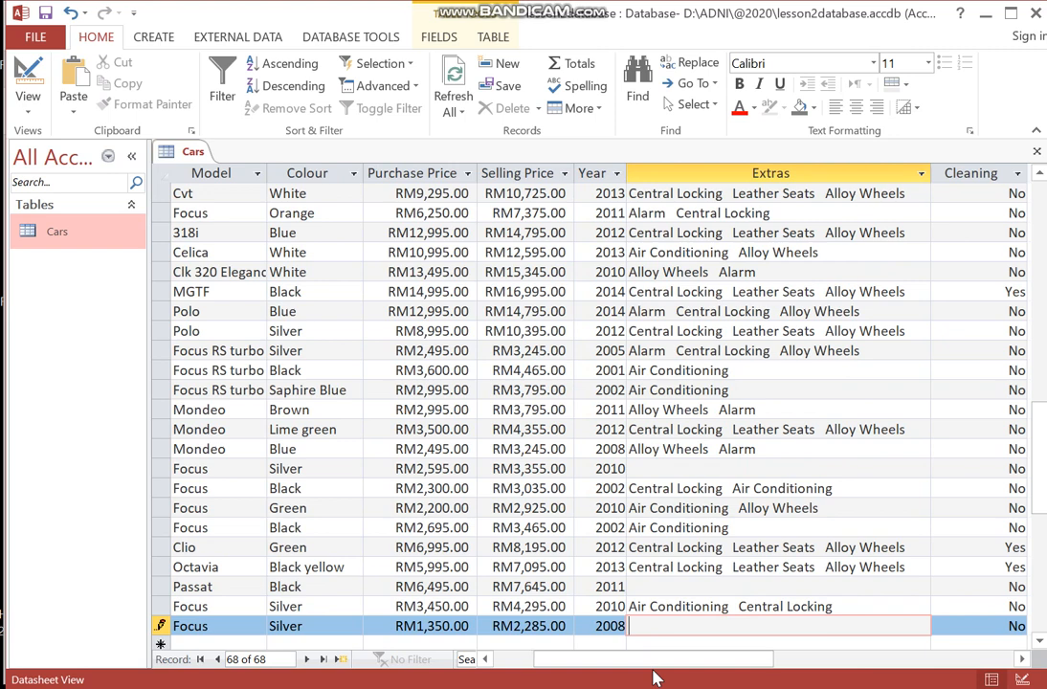
text(Alarm Central Locking )
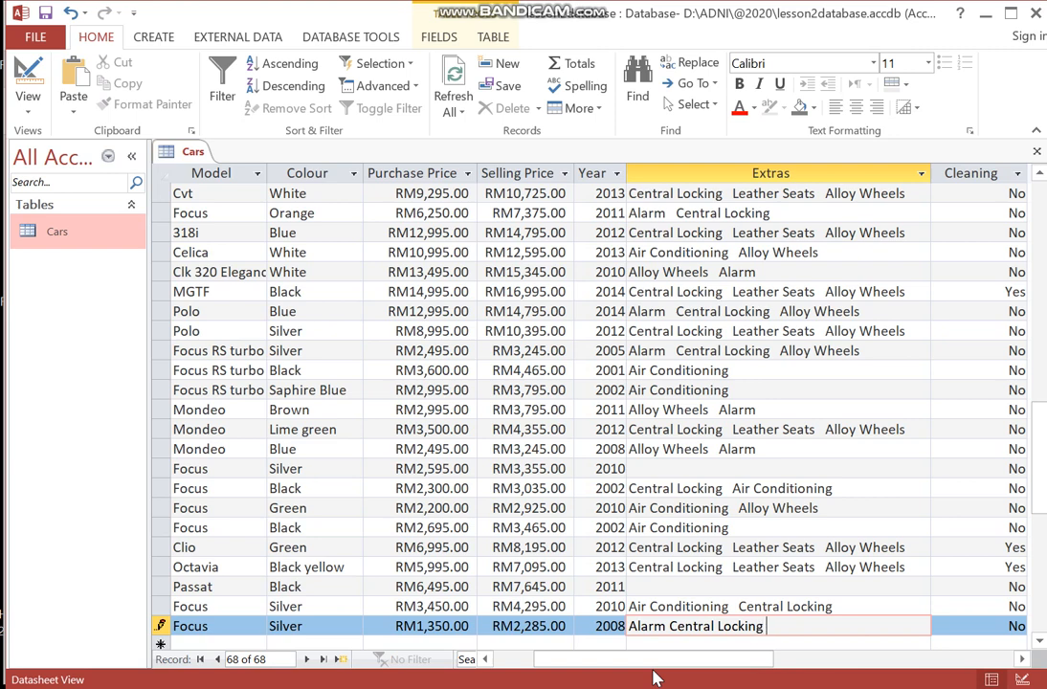
text(Alloy Wheels)
key(Tab)
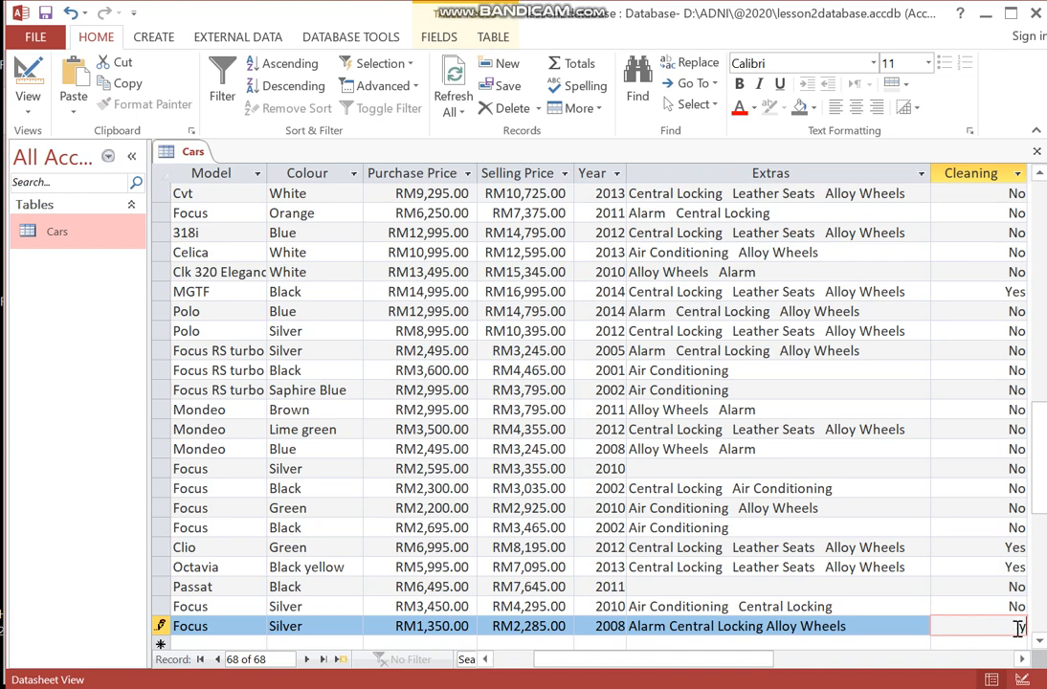
- Set Cleaning to Yes for the new Ford Focus record and save the record
text(yes)
key(Tab)
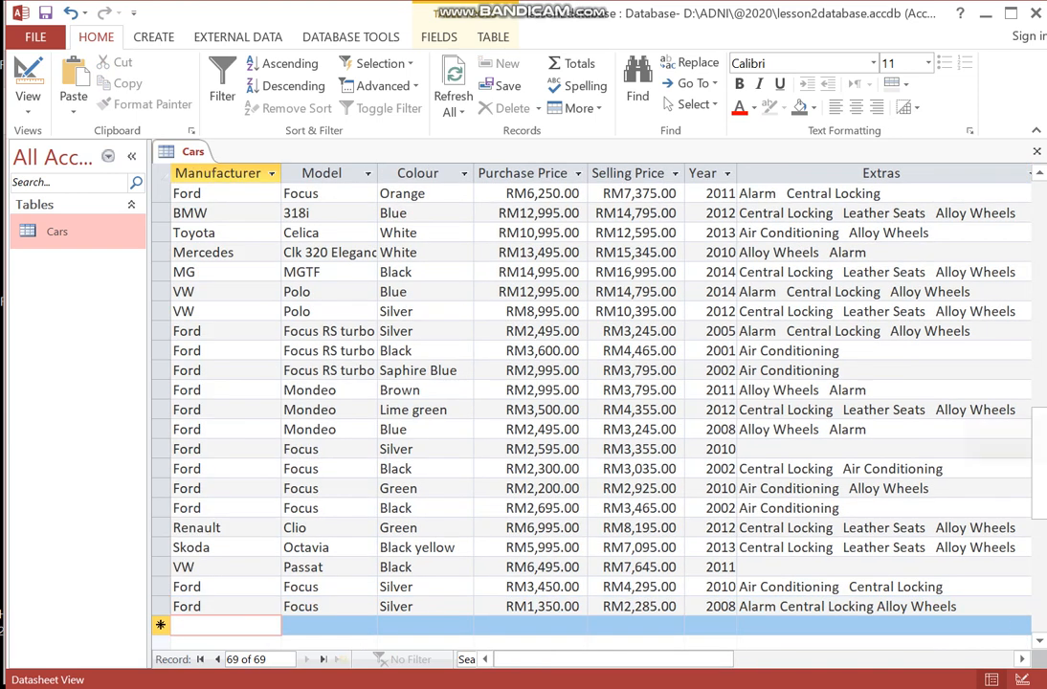
drag(660, 660, 603, 646)
drag(701, 659, 860, 661)
click(706, 606)
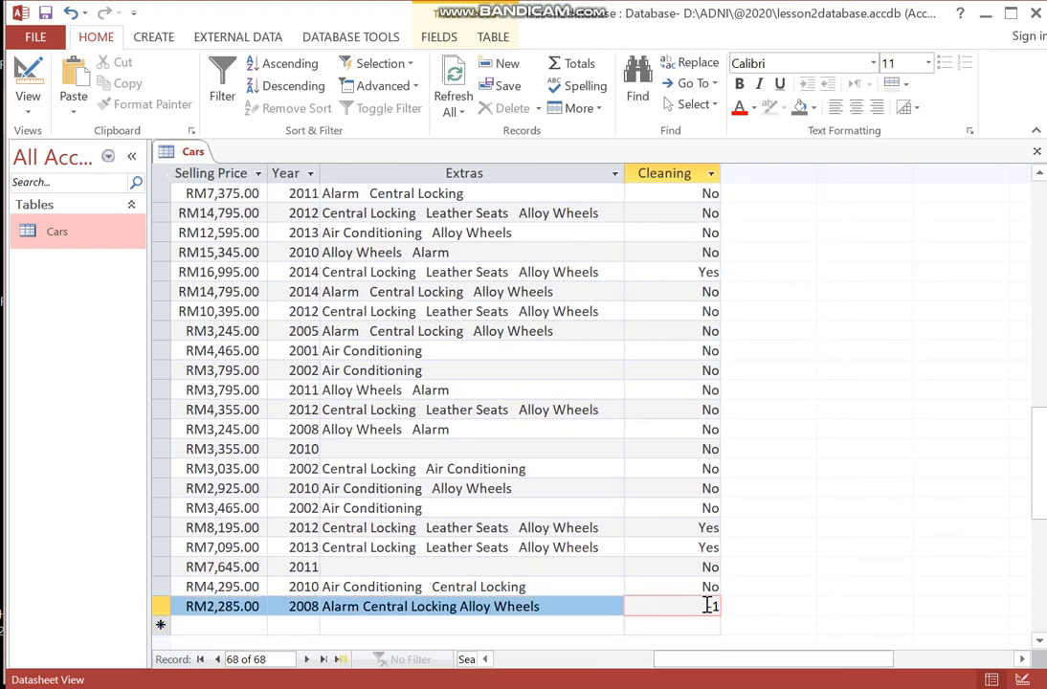
key(Return)
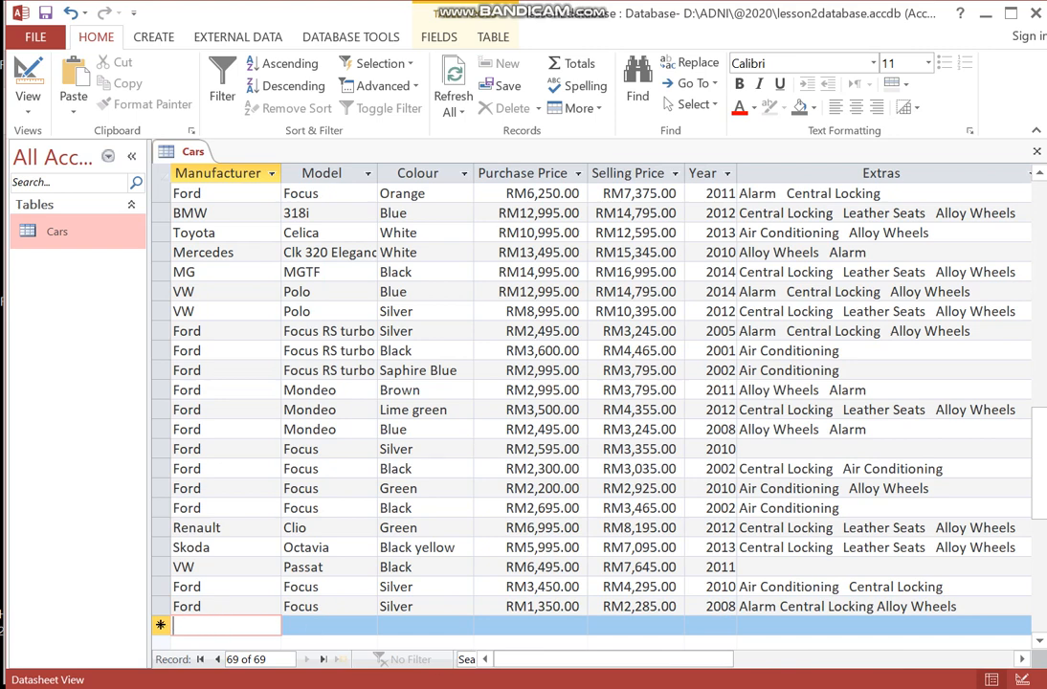
- Switch to the PDF, highlight the Task 18c heading "Add a field to an existing table", and return to Access
mouse_move(516, 688)
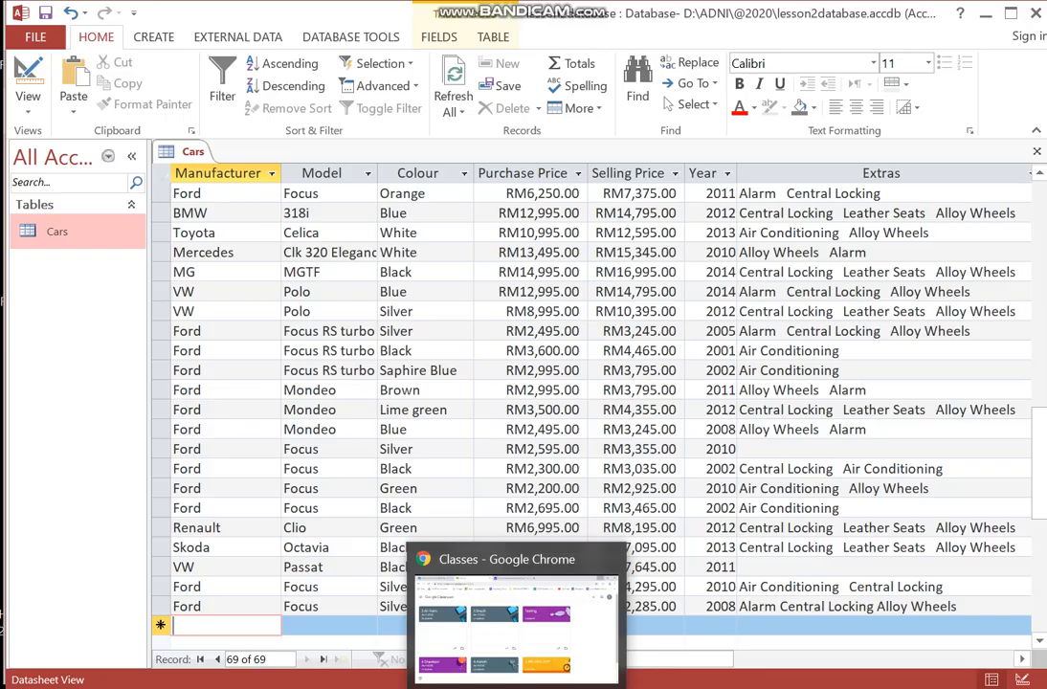
mouse_move(822, 688)
click(708, 688)
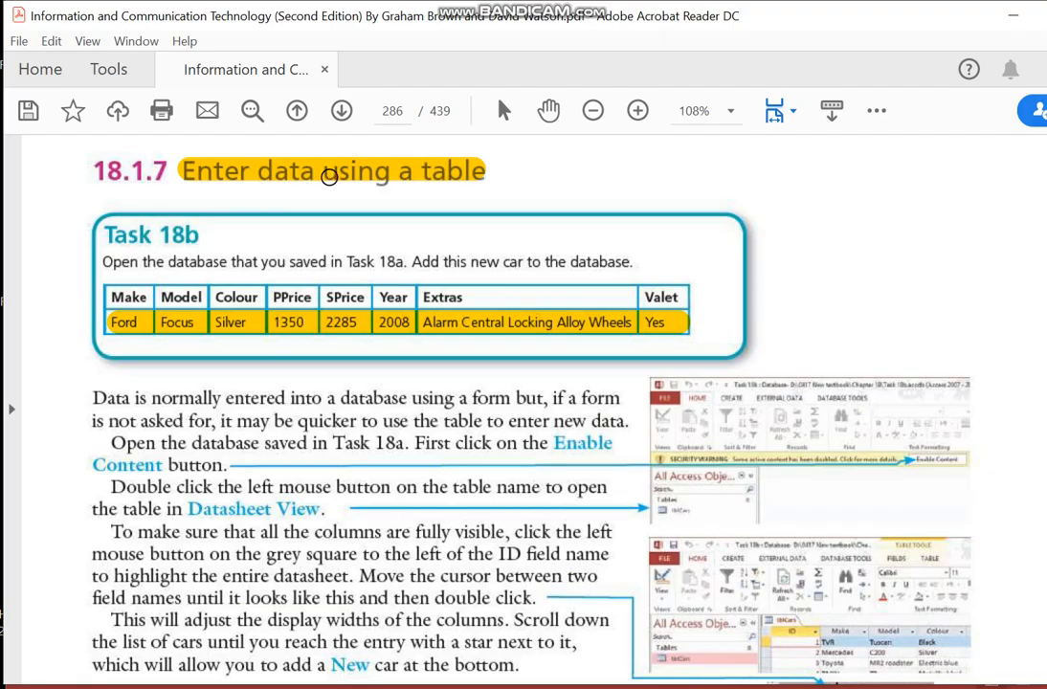
click(926, 687)
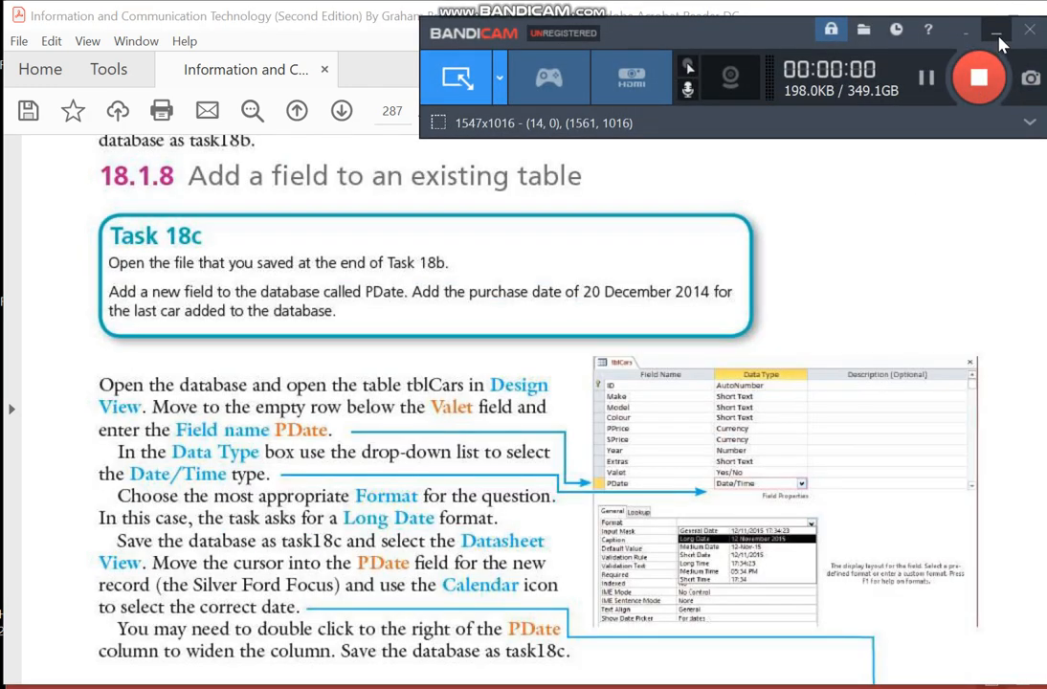
click(997, 37)
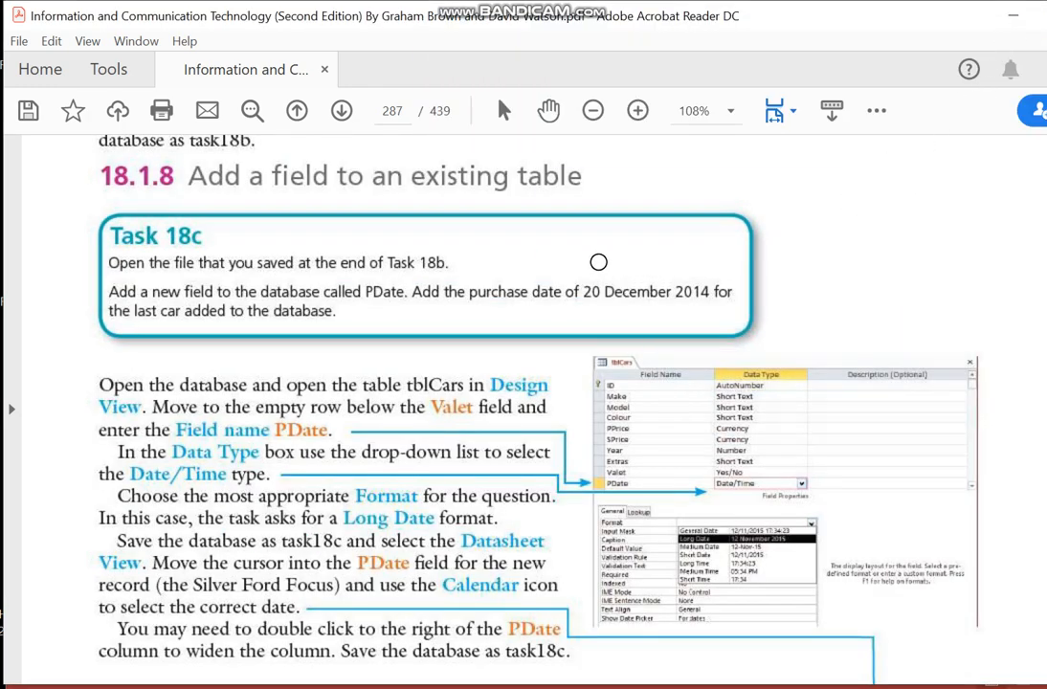
drag(183, 178, 565, 179)
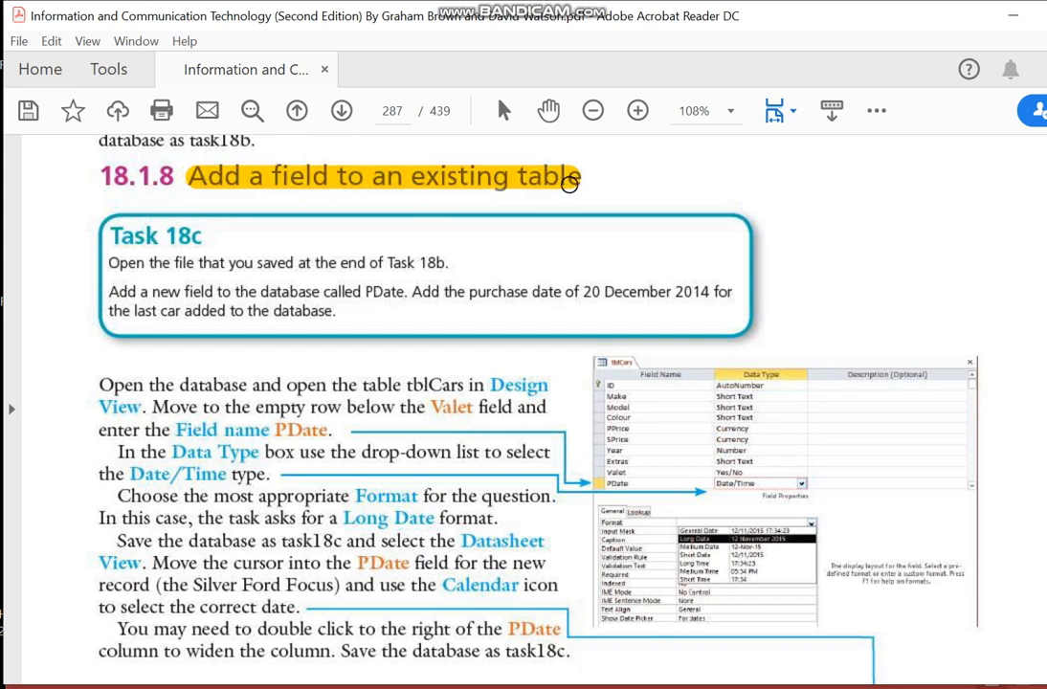
mouse_move(822, 688)
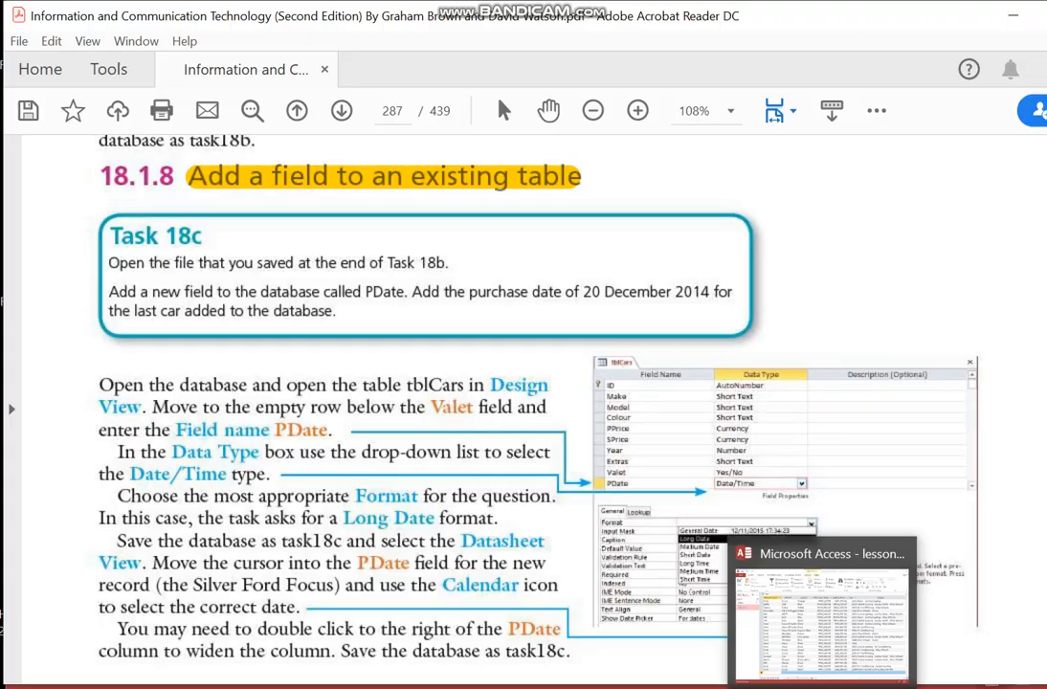
click(823, 612)
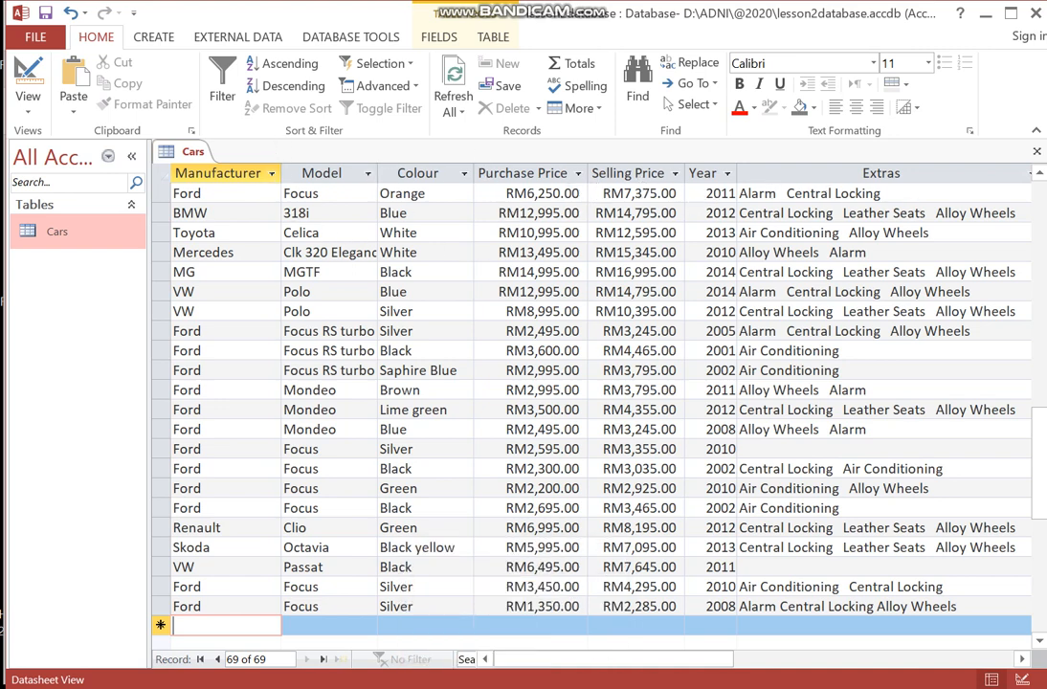
- Switch the Cars table to Design View
drag(625, 659, 748, 666)
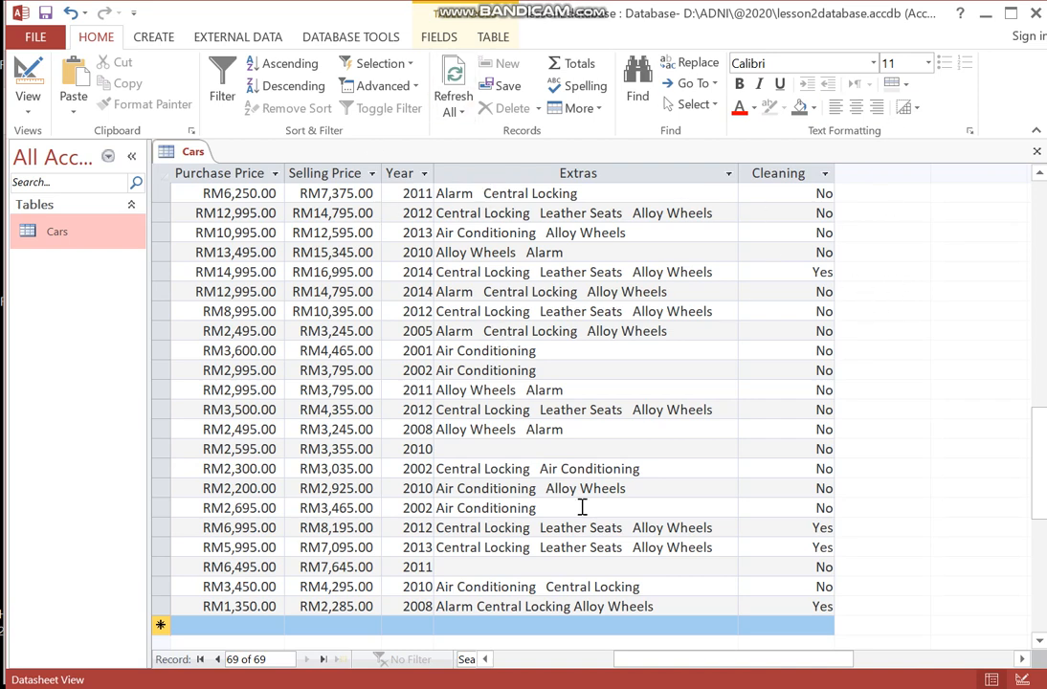
drag(650, 660, 514, 661)
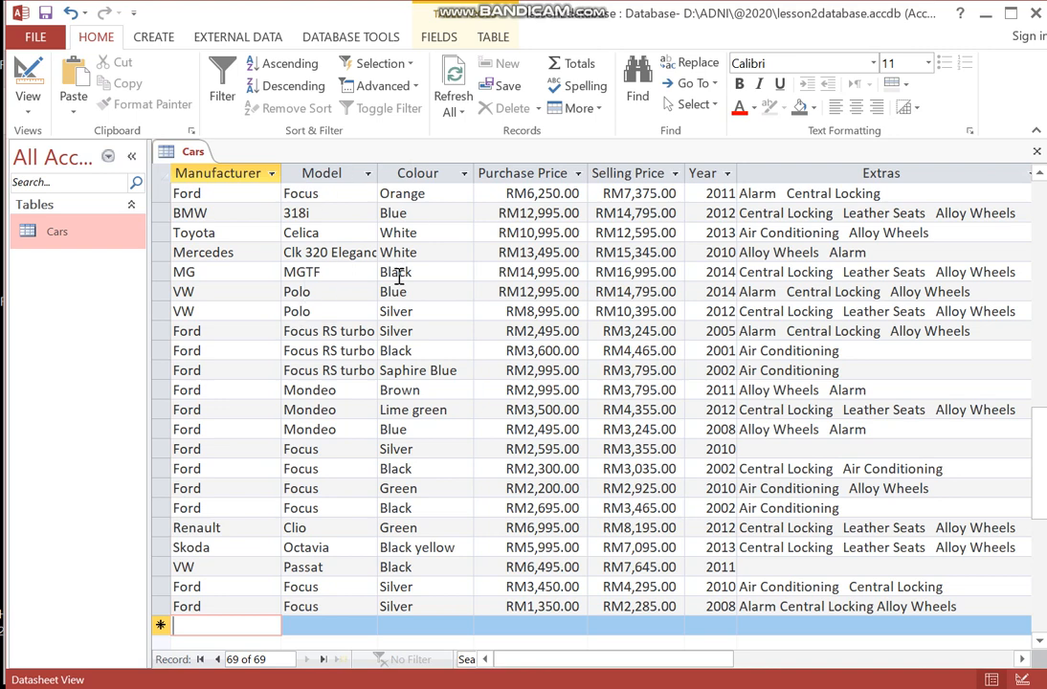
click(27, 115)
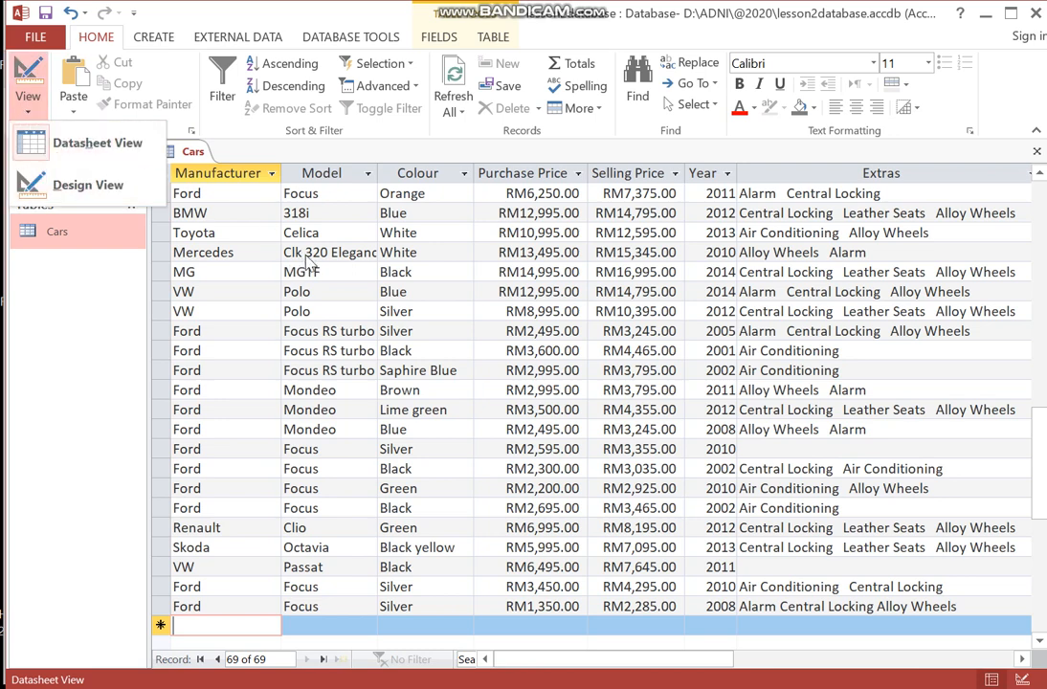
click(88, 186)
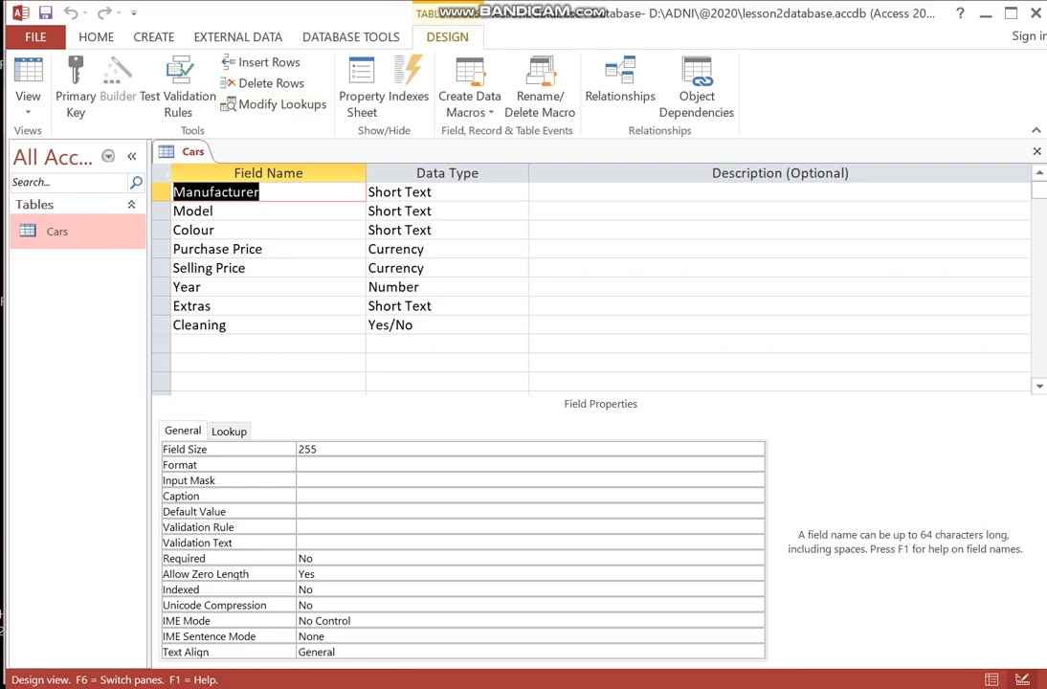
- Switch to the PDF, highlight the field name PDate in Task 18c, and return to Access
mouse_move(517, 688)
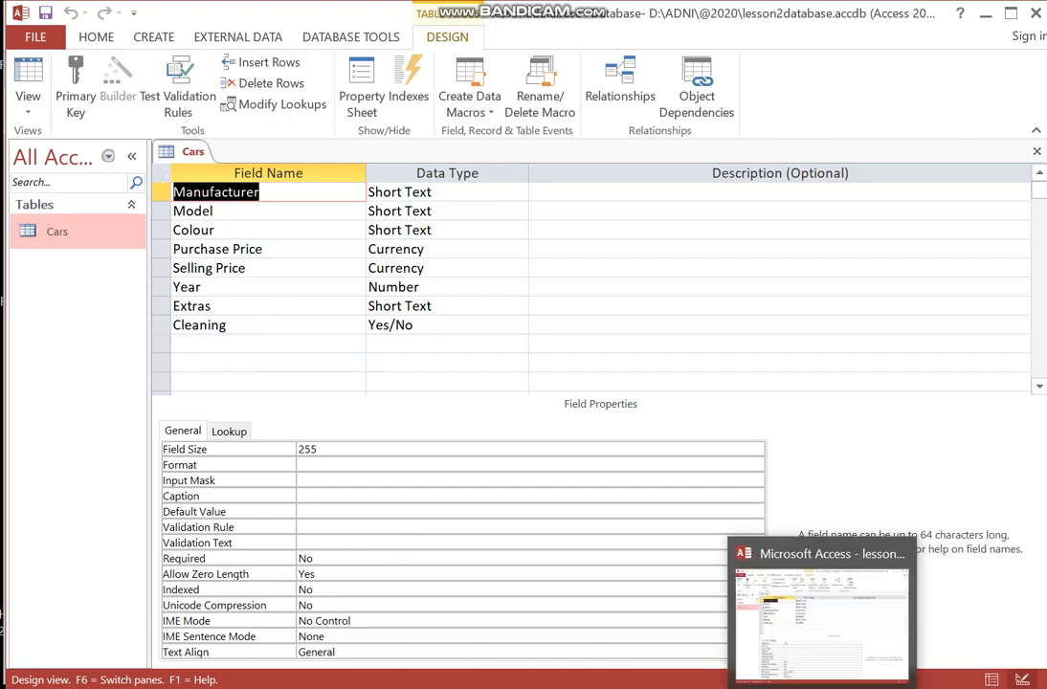
click(889, 688)
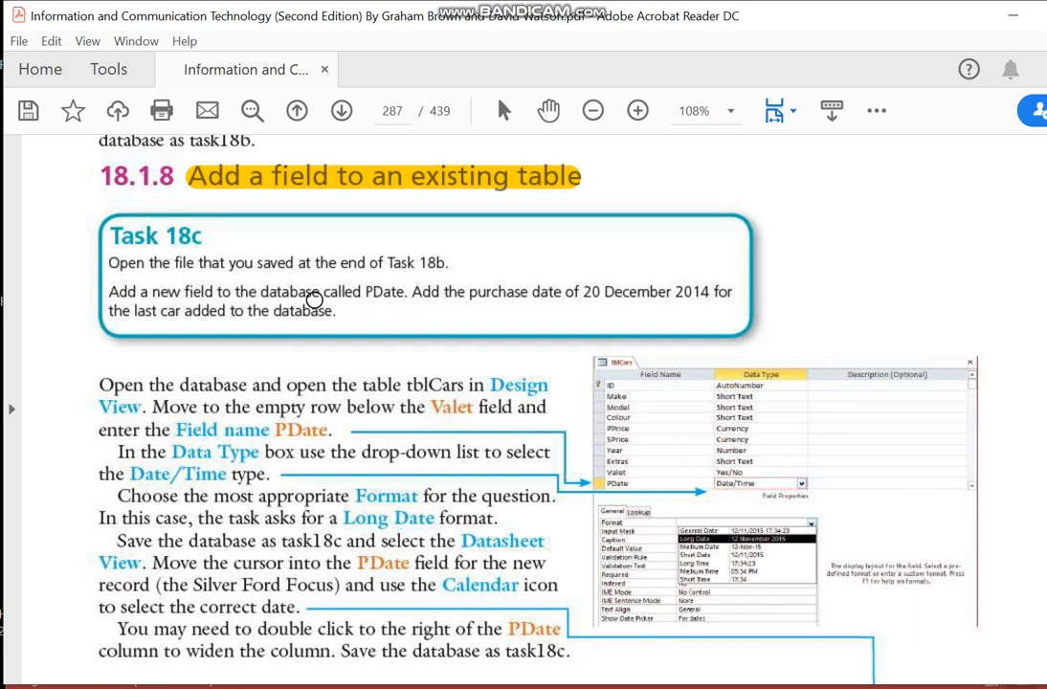
drag(372, 290, 399, 290)
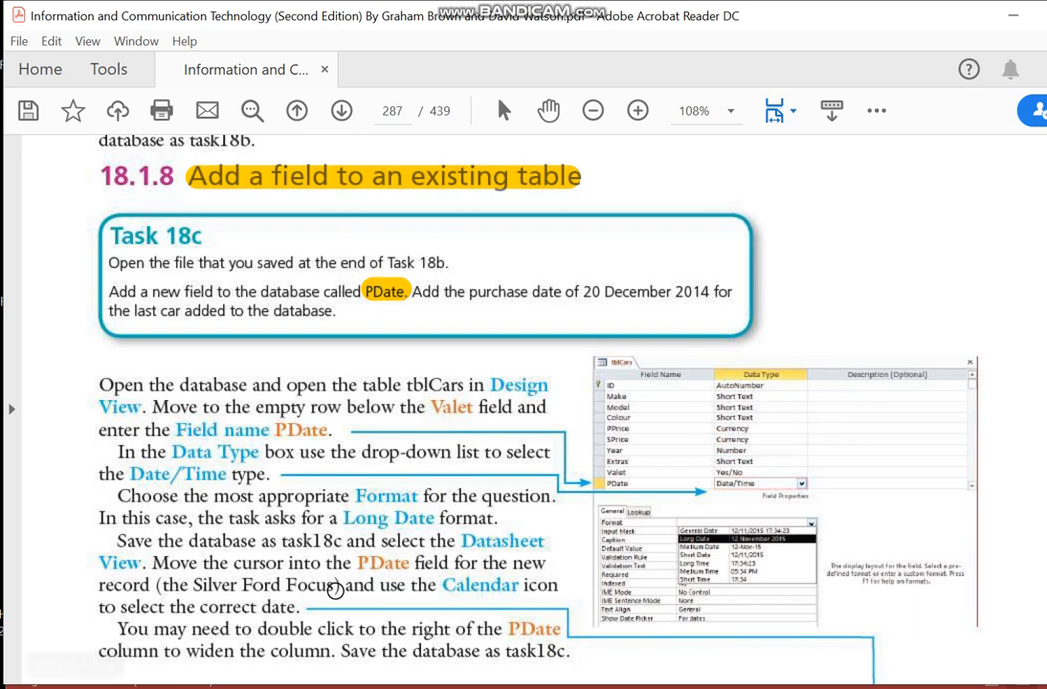
mouse_move(873, 688)
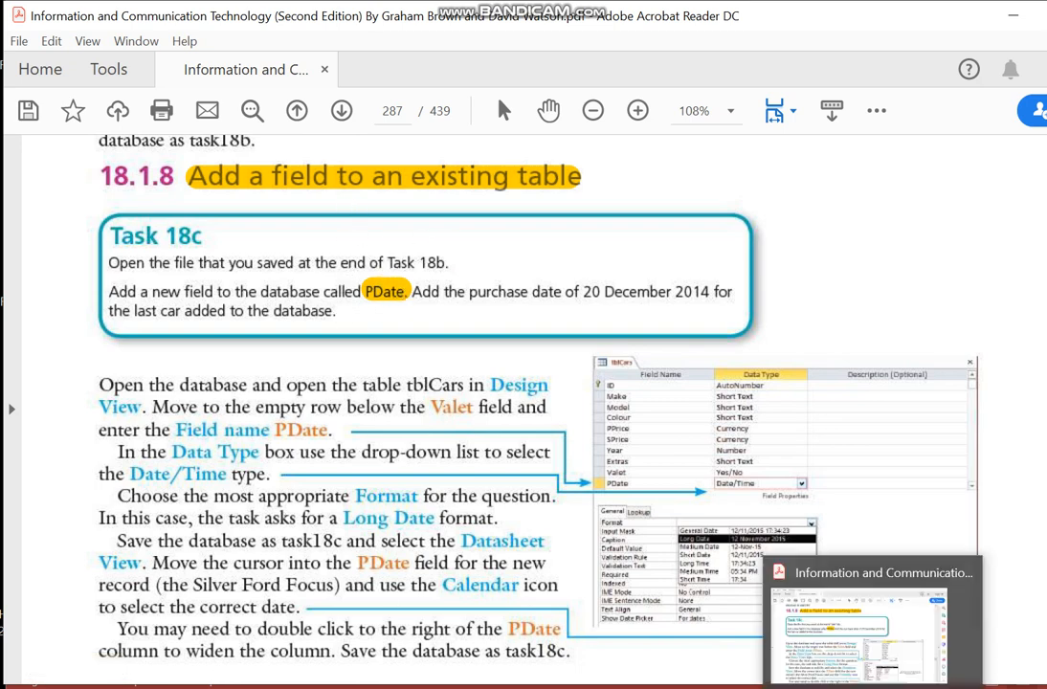
mouse_move(822, 688)
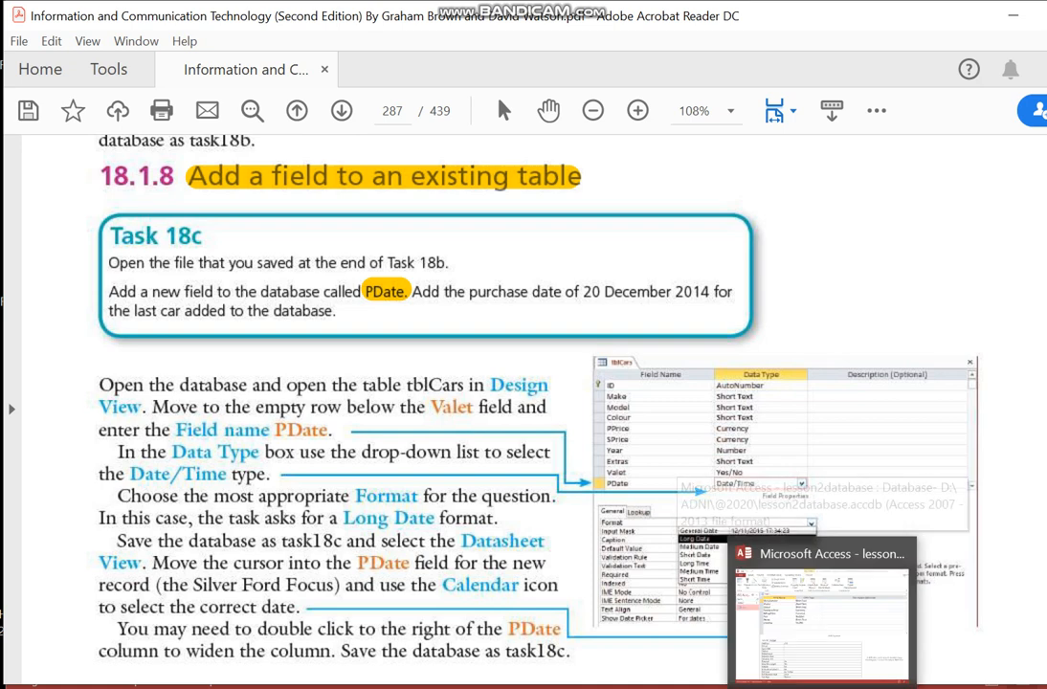
click(818, 612)
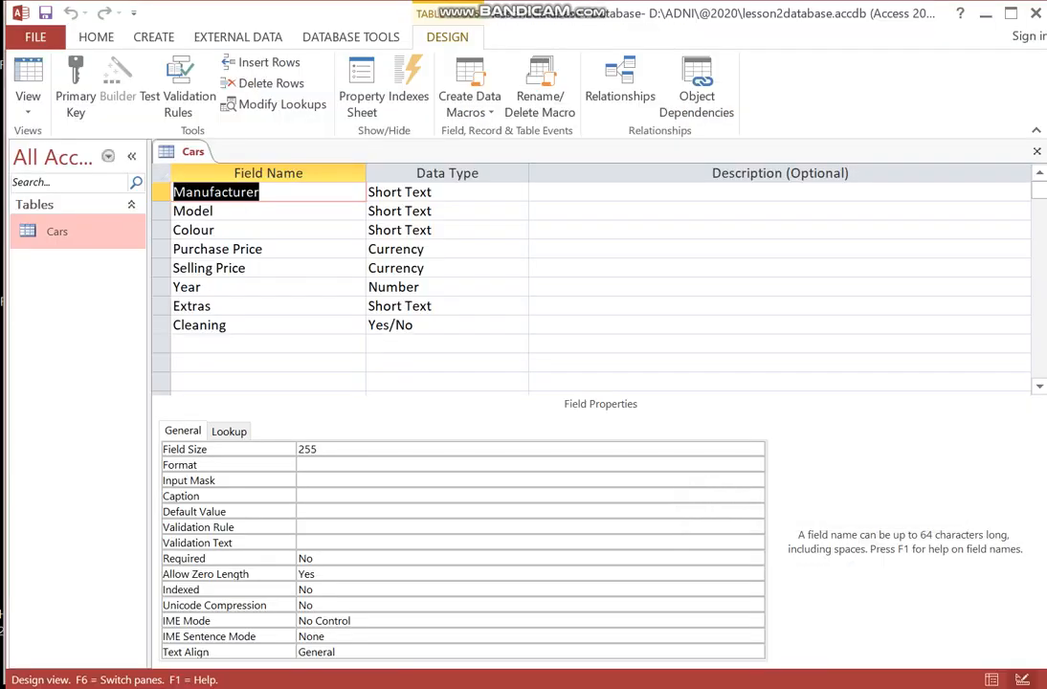
- Add a new field named PDate below Cleaning with the Date/Time data type
click(220, 342)
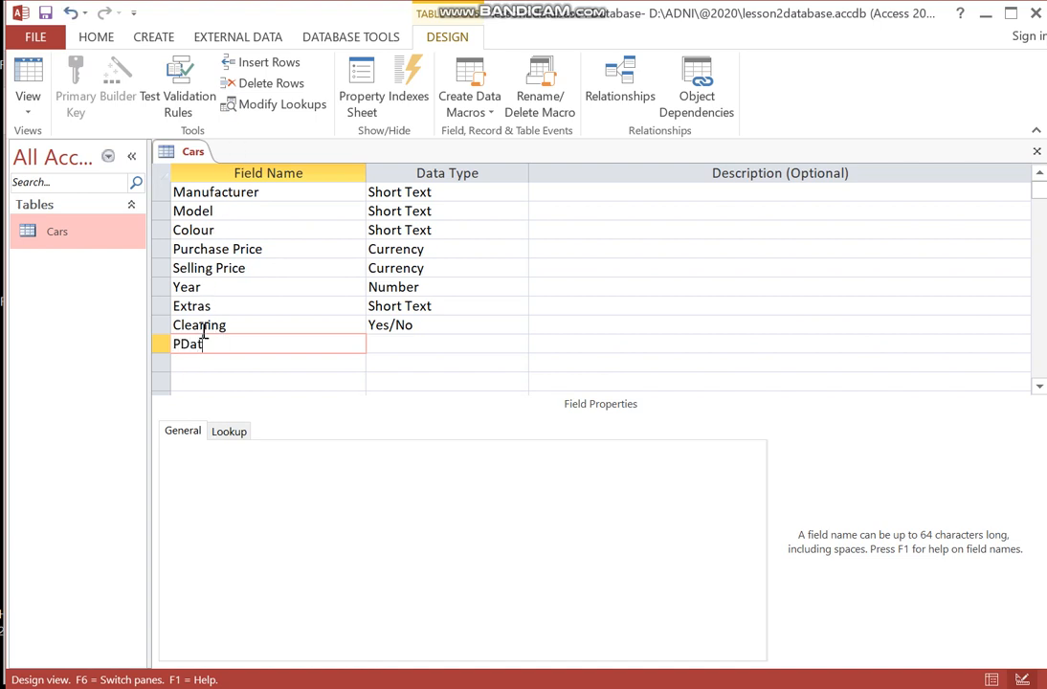
click(402, 344)
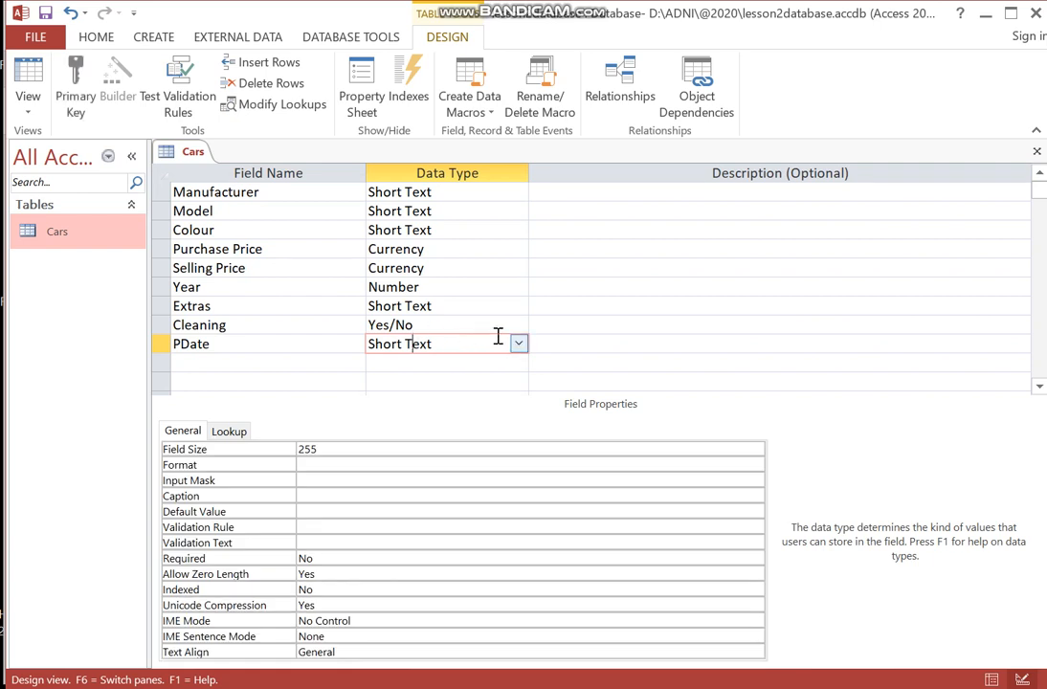
click(518, 344)
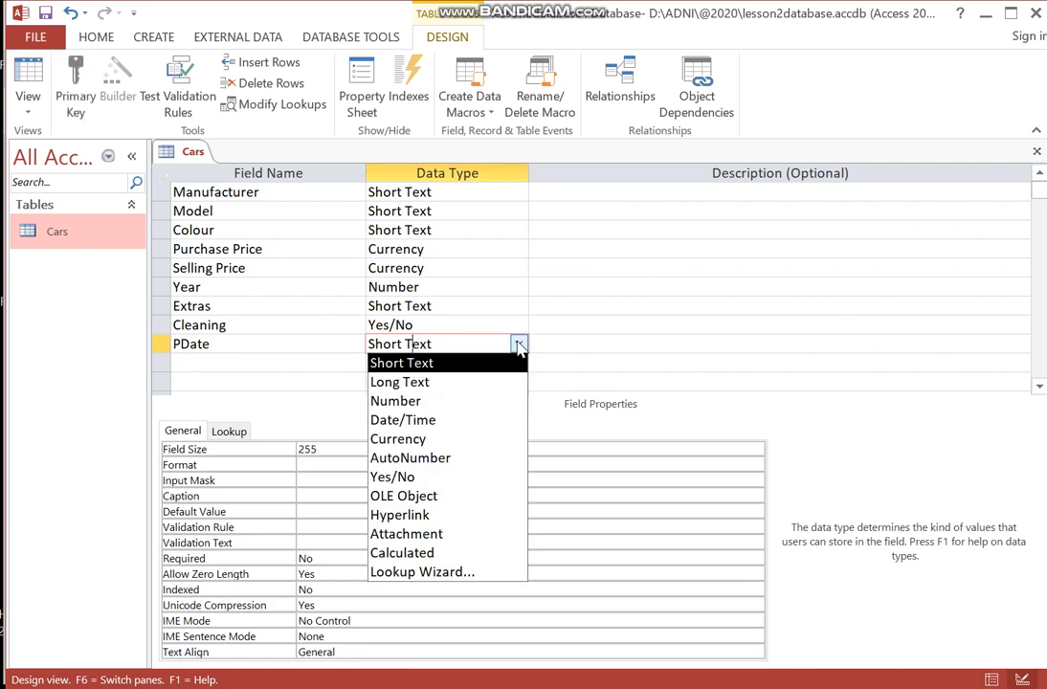
click(436, 420)
- Set the PDate field's Format property to Medium Date
click(347, 450)
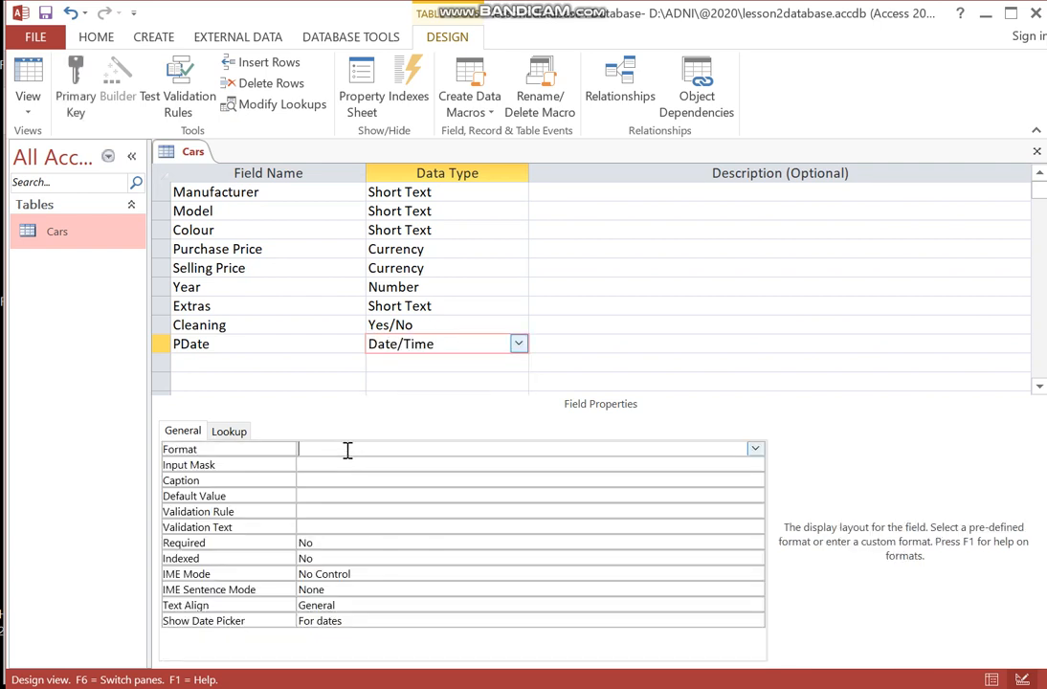
click(755, 450)
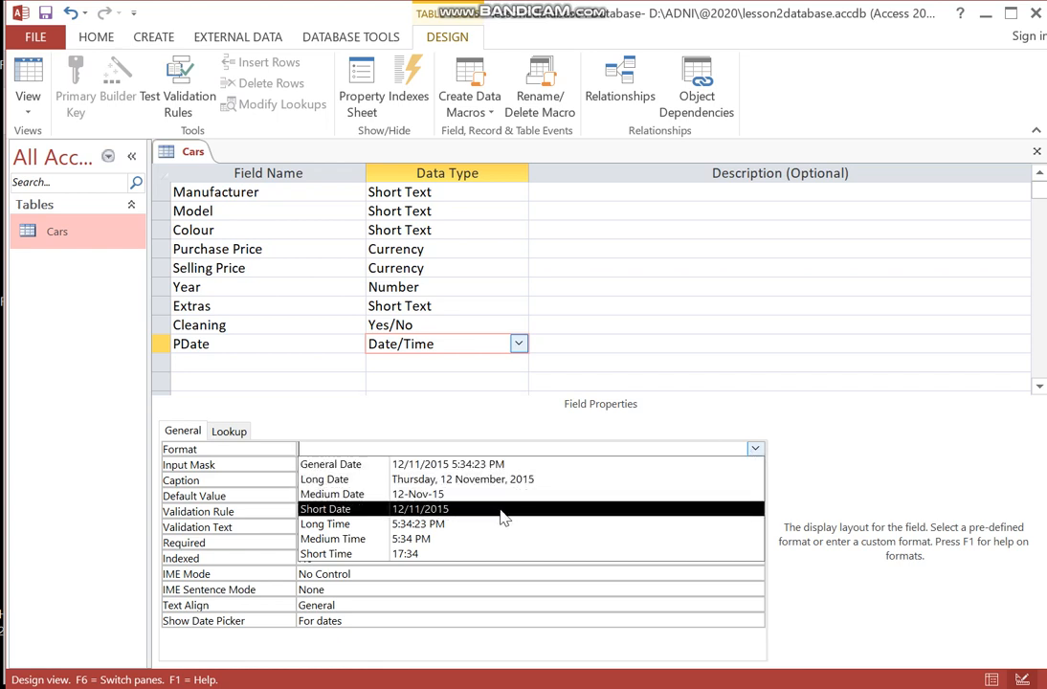
click(440, 496)
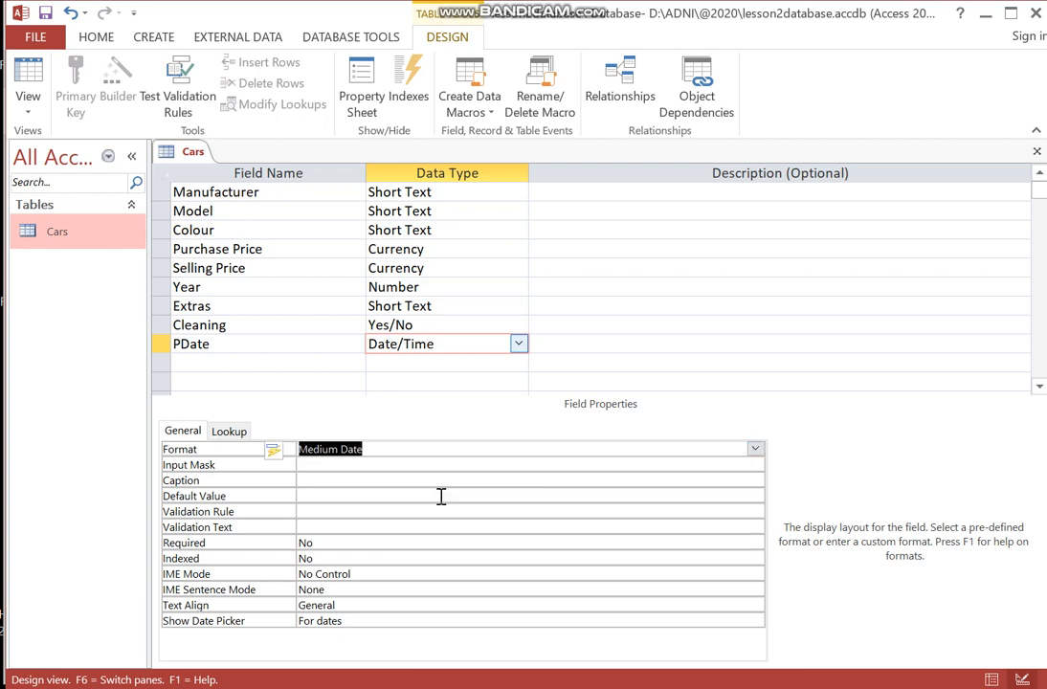
- Switch back to Datasheet View, saving the table design when asked
click(28, 111)
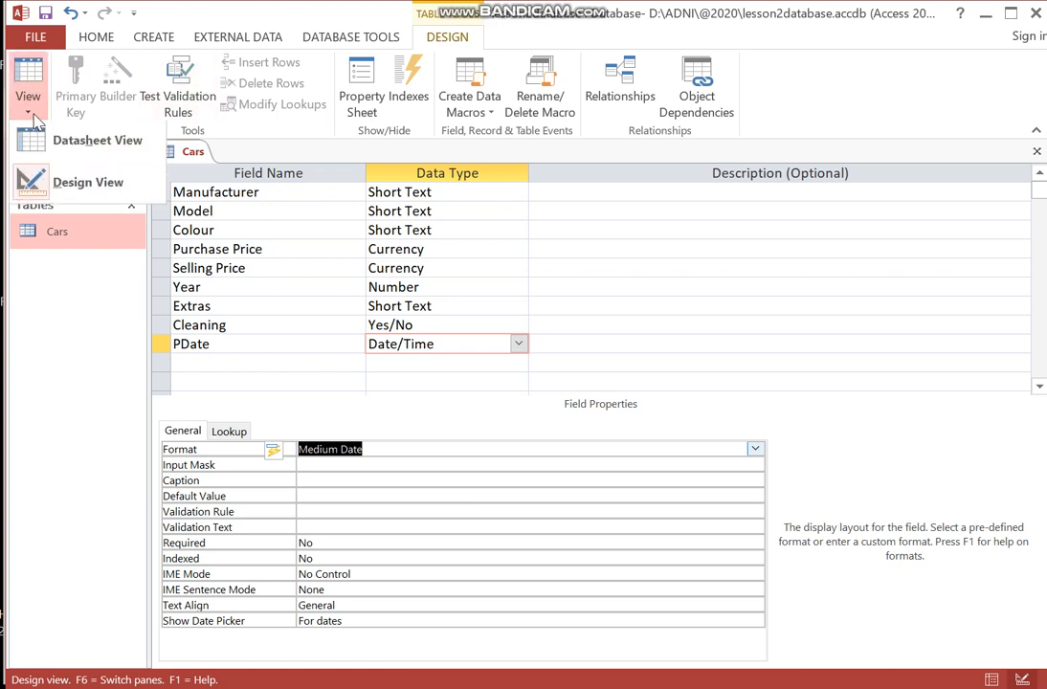
click(43, 142)
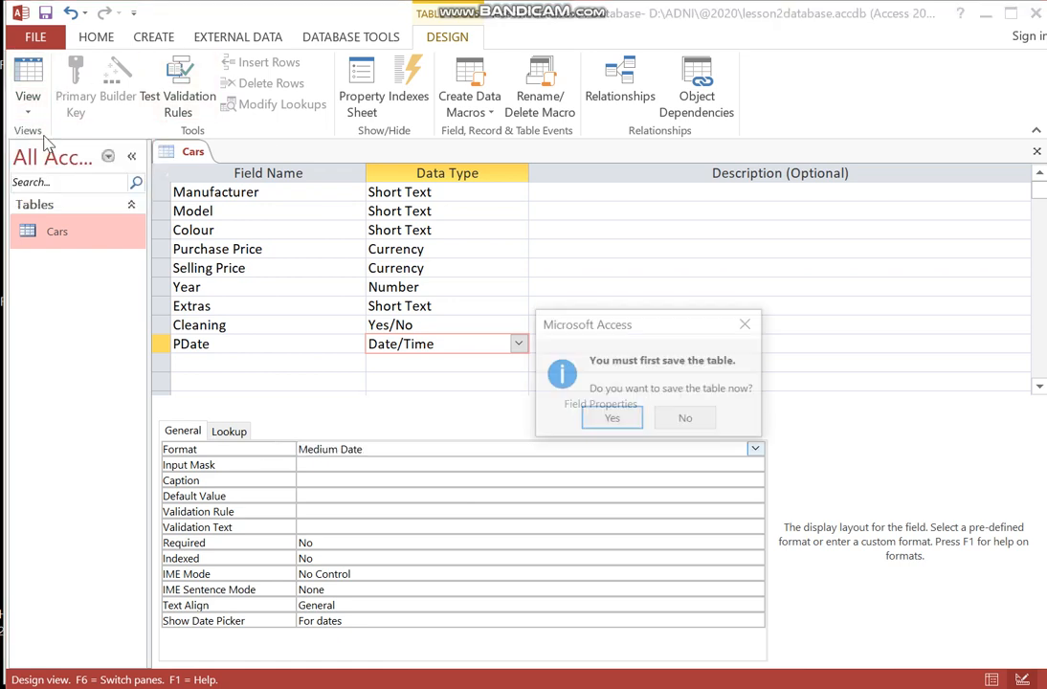
click(612, 421)
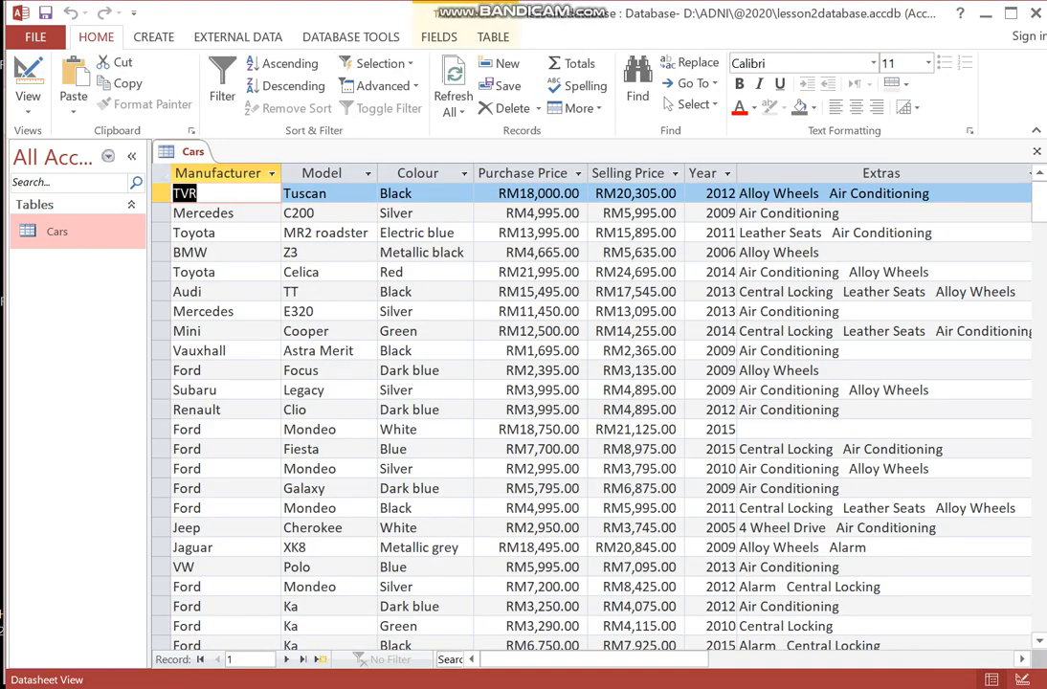
- Review the new PDate column and the Task 18c purchase date instructions in the PDF
drag(660, 659, 850, 659)
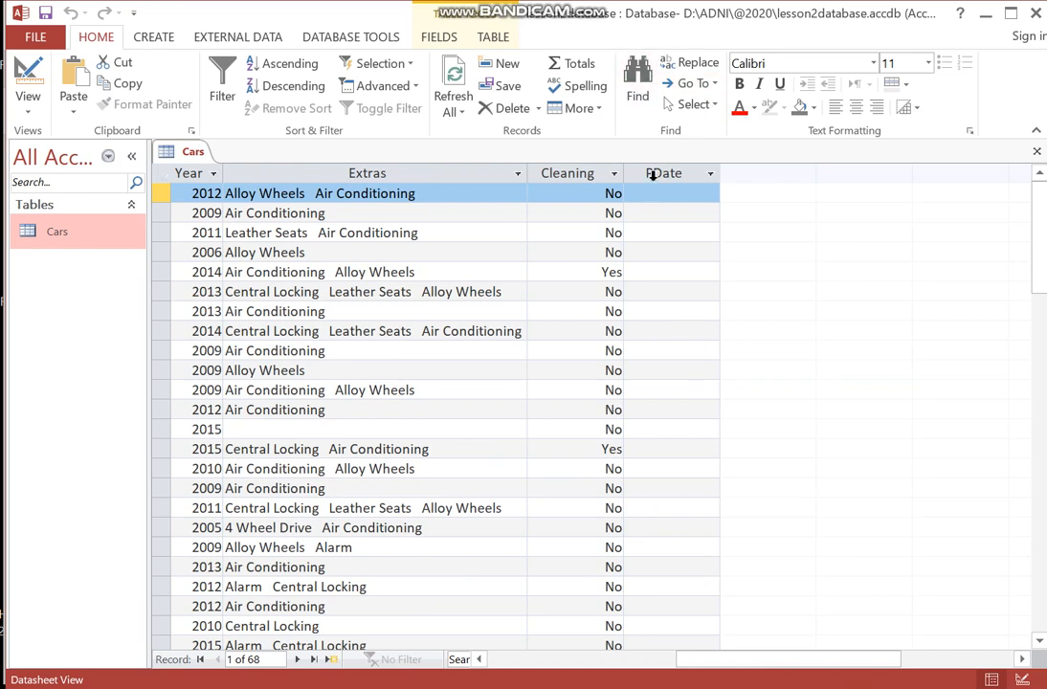
mouse_move(873, 688)
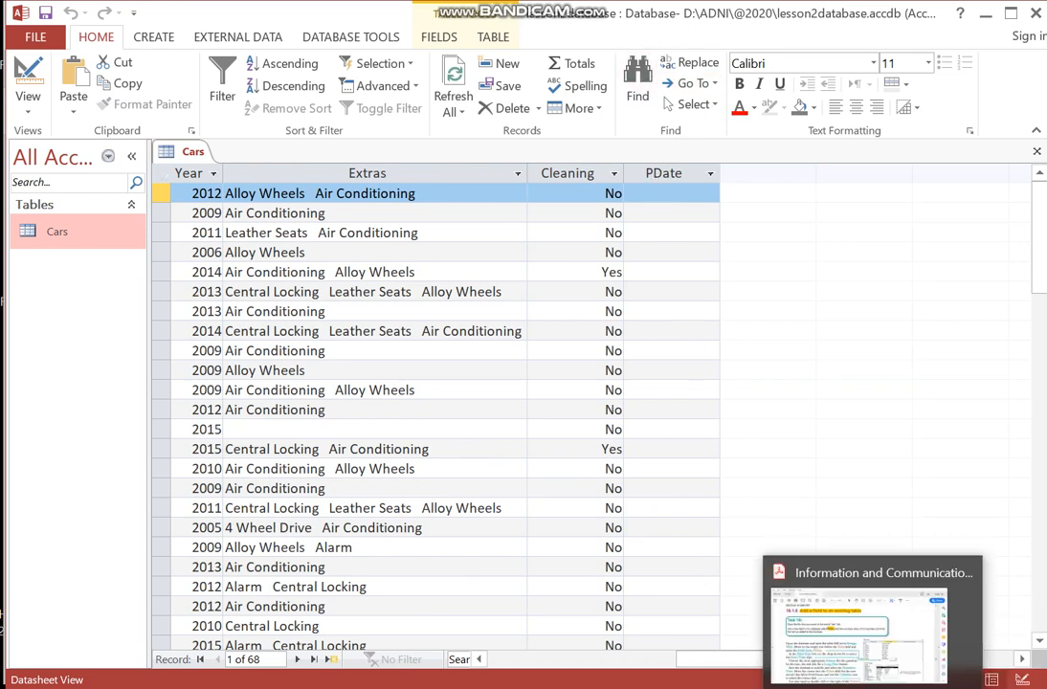
click(858, 622)
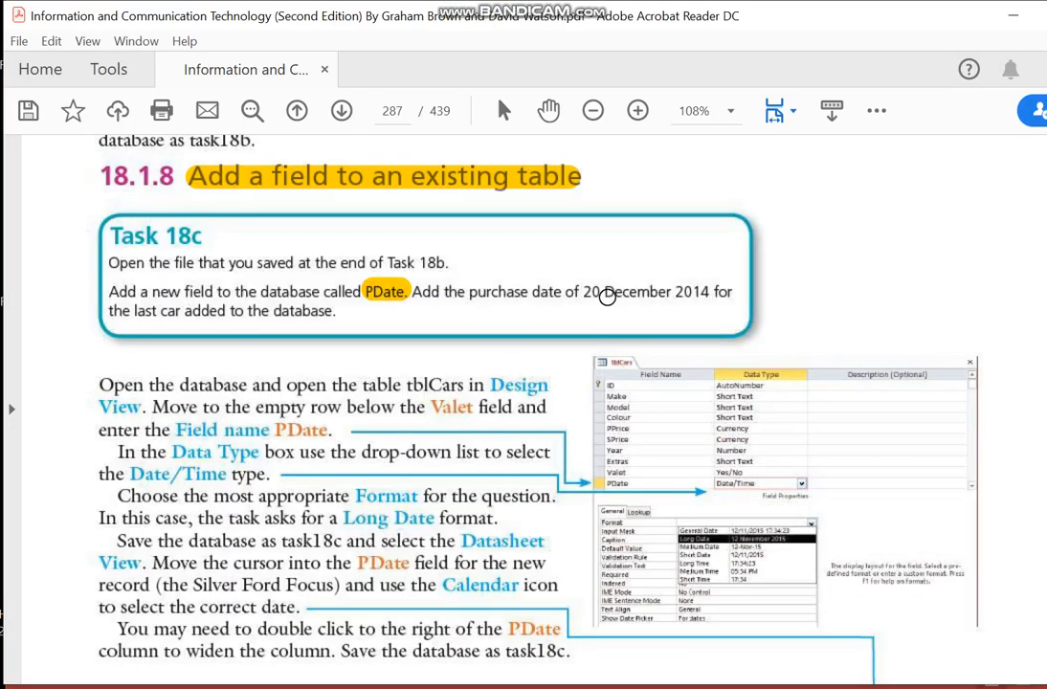
- Highlight the purchase date "20 December 2014" and "last car added to the database" in the Task 18c box
drag(586, 293, 706, 292)
drag(140, 313, 328, 313)
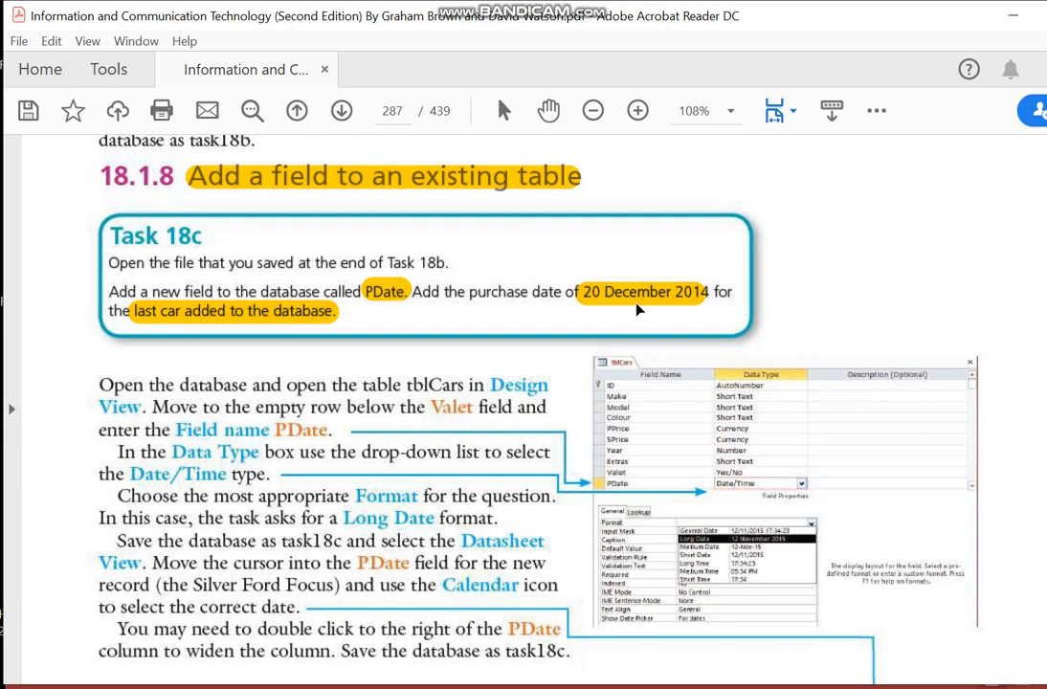
- Enter the purchase date 20/12/2014 in the PDate field of the last record, the silver Ford Focus
mouse_move(873, 687)
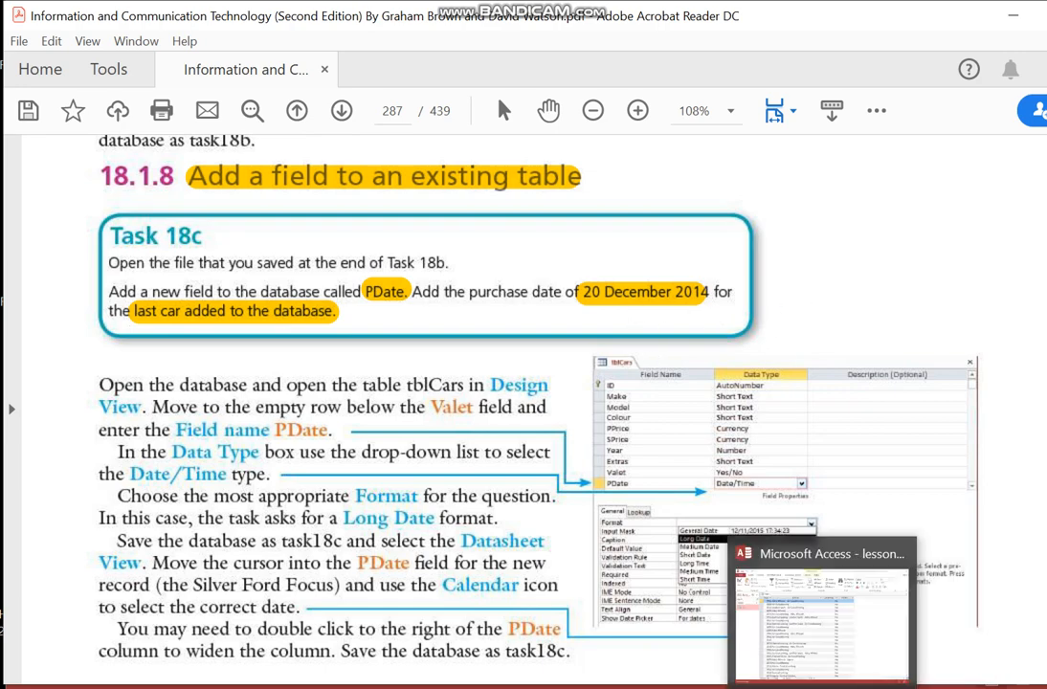
click(834, 687)
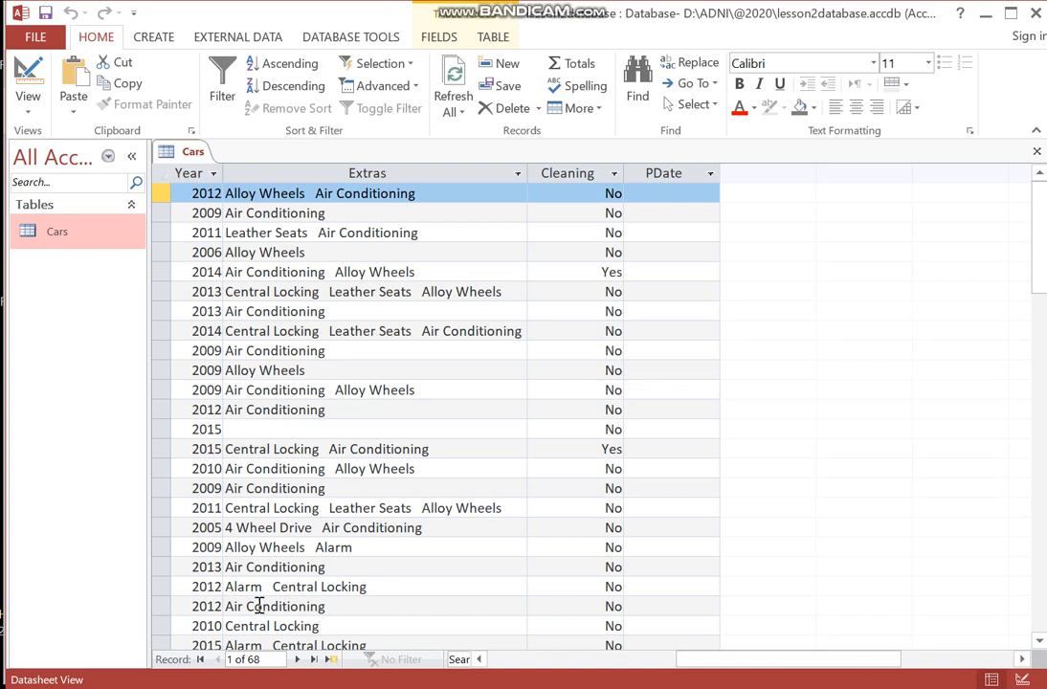
click(319, 662)
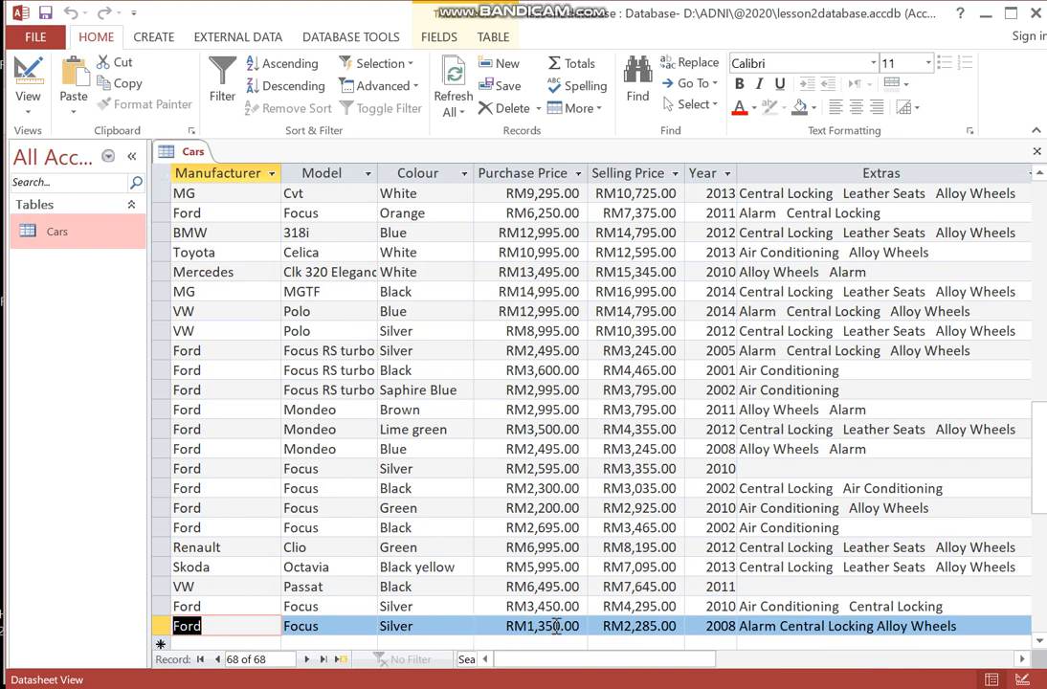
drag(601, 658, 722, 659)
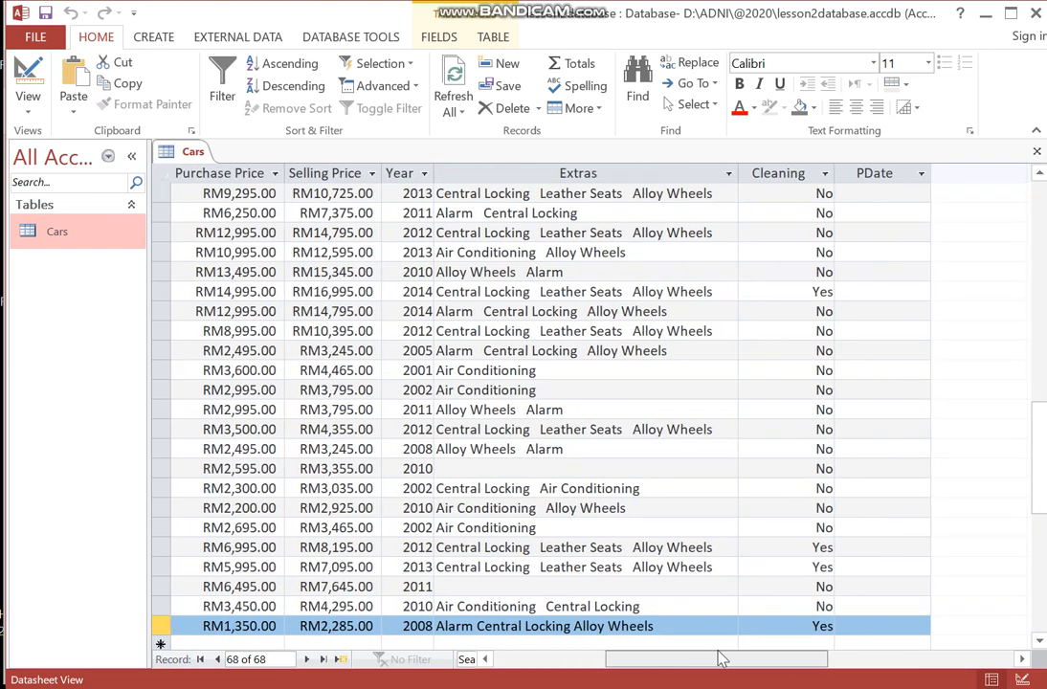
click(863, 626)
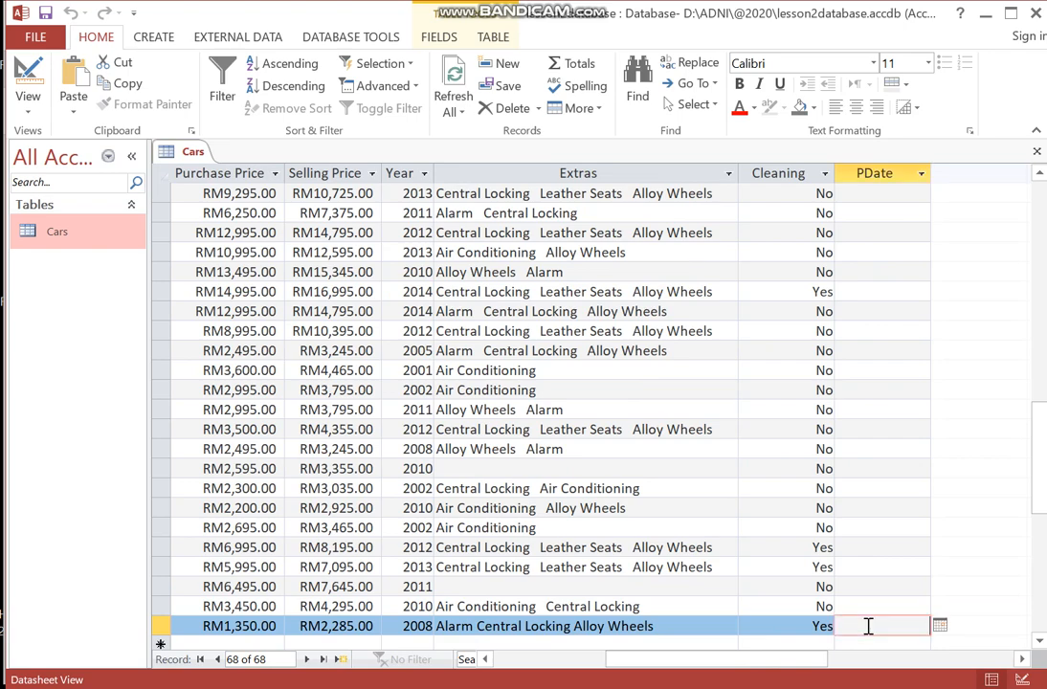
click(874, 687)
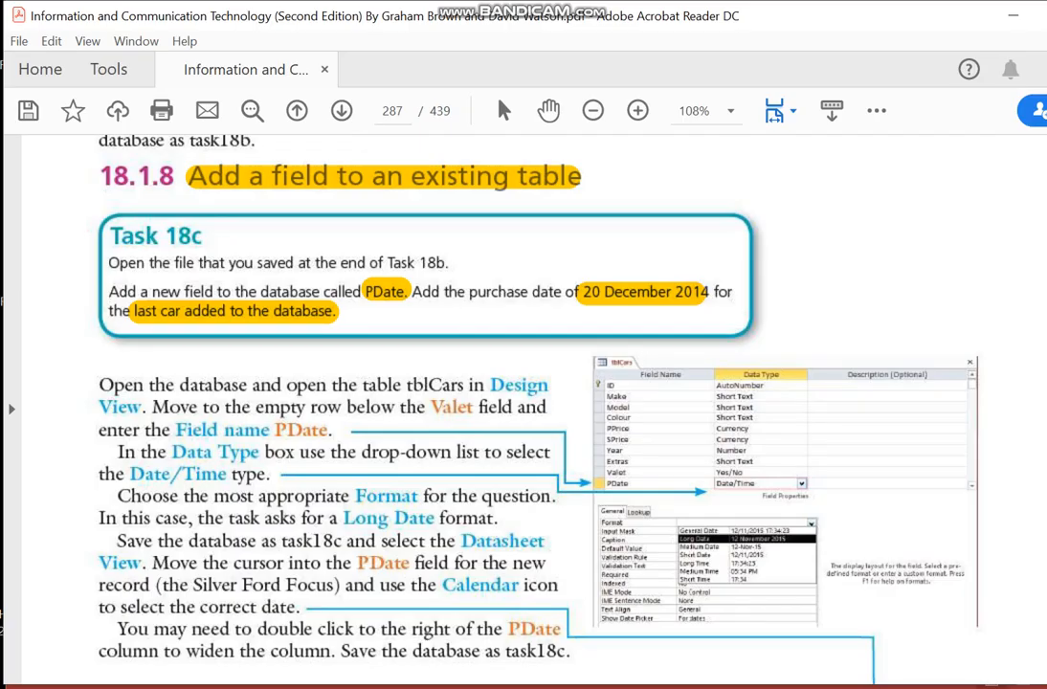
key(alt+Tab)
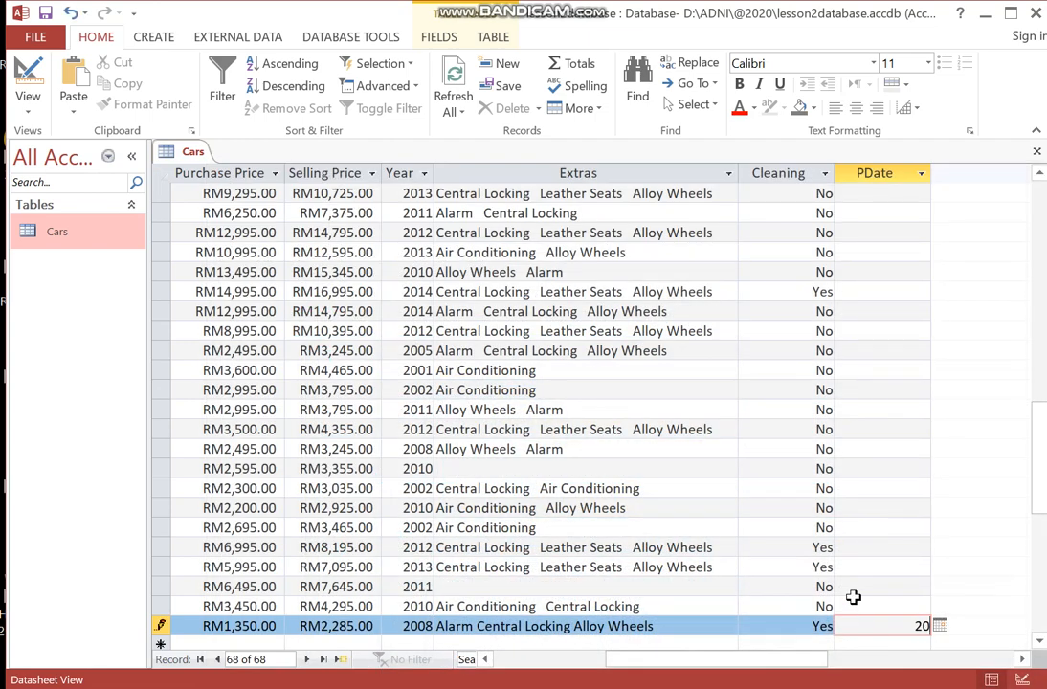
text(12/2014)
key(Return)
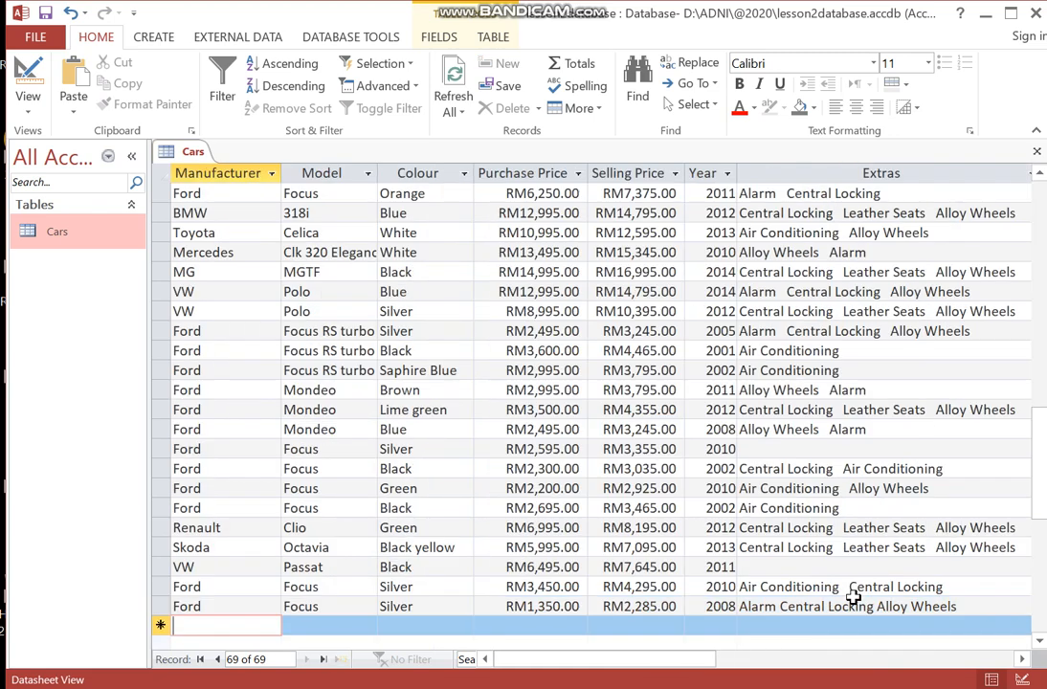
- Open the calendar picker on the last record's PDate cell to check the entered date
drag(771, 661, 880, 667)
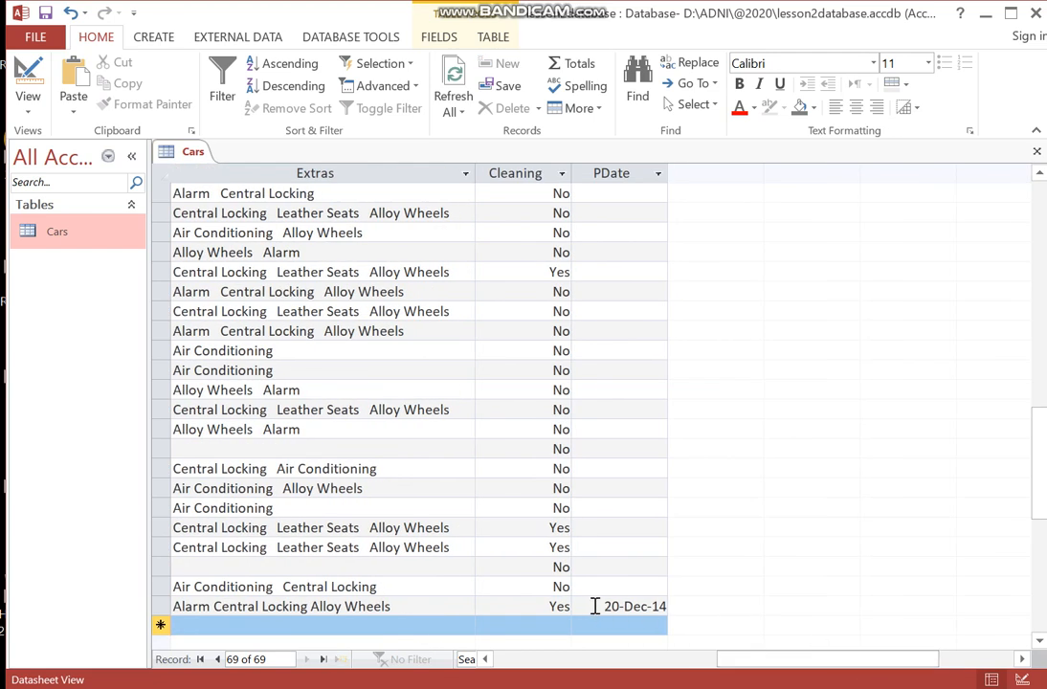
click(597, 605)
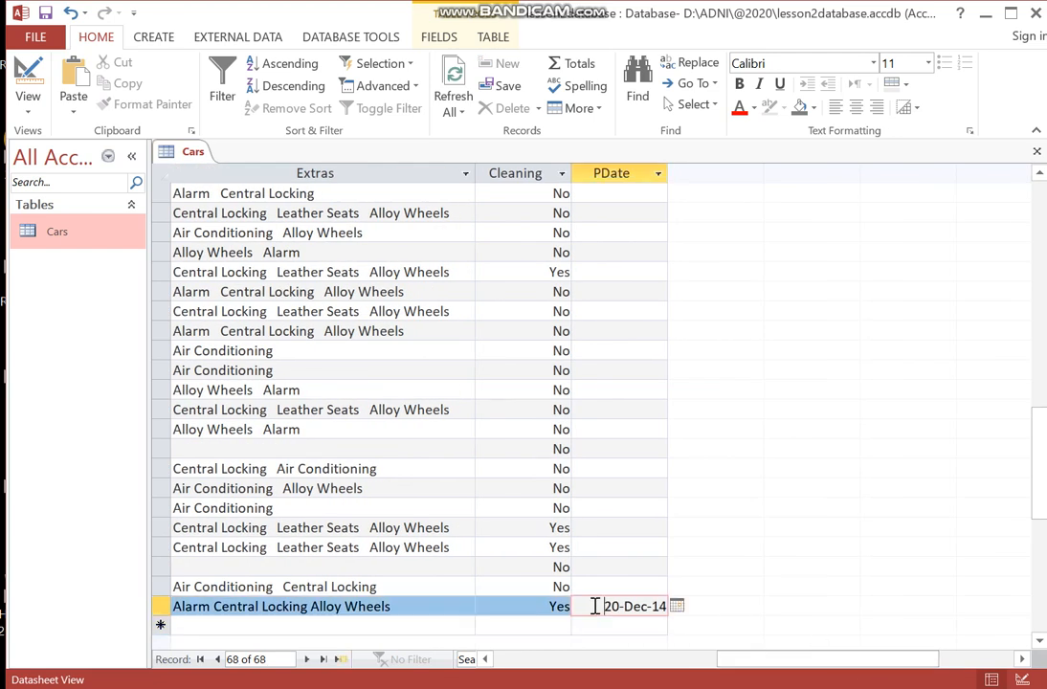
click(677, 606)
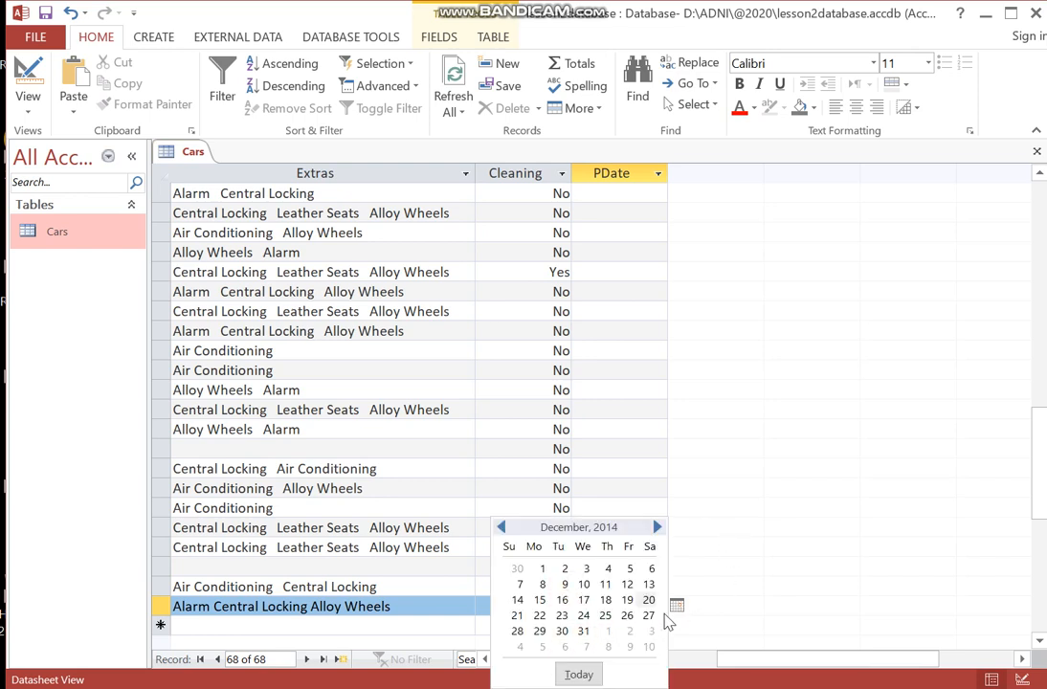
click(766, 598)
drag(789, 659, 402, 648)
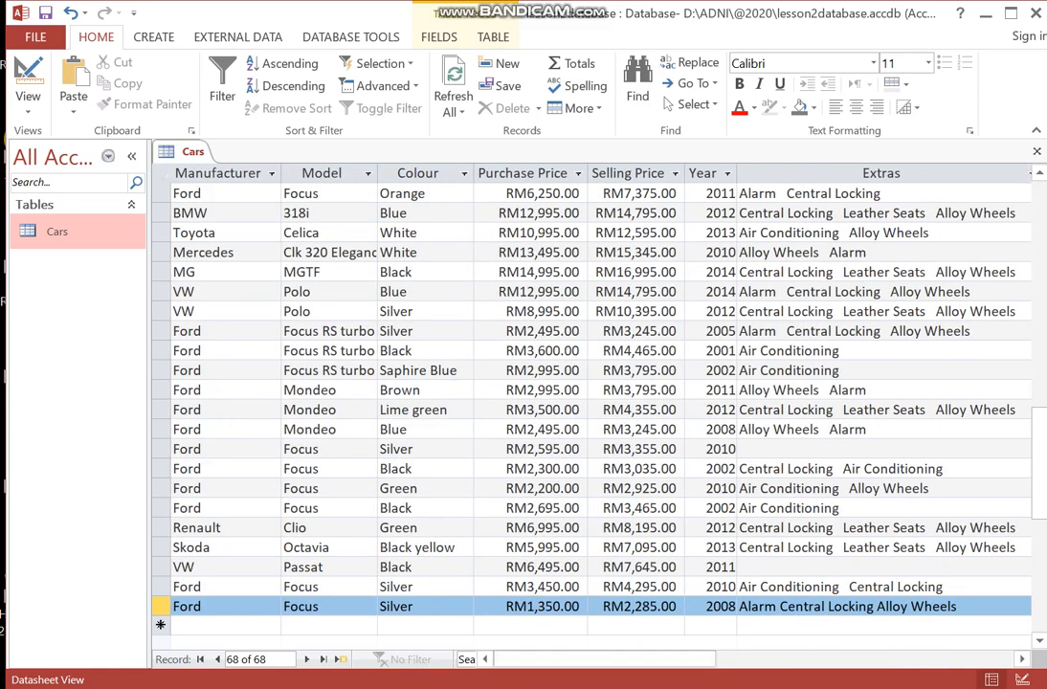
- Scroll the PDF down to Activity 18b and highlight its title and the "Activity 18a" reference
click(874, 687)
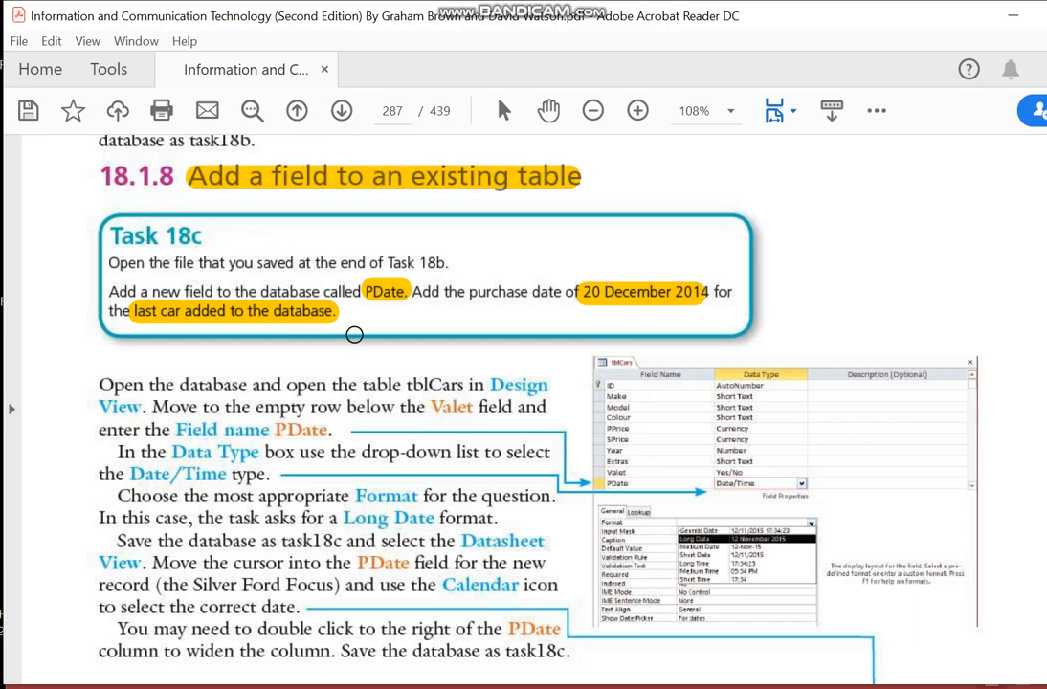
scroll(354, 334, down, 20)
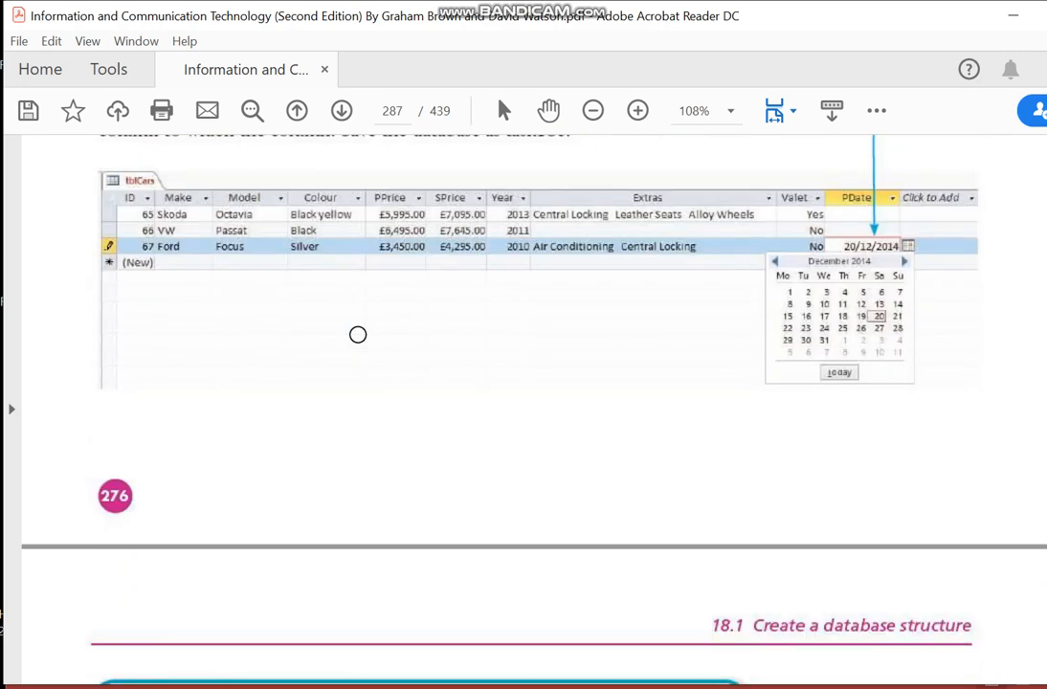
scroll(358, 336, down, 2)
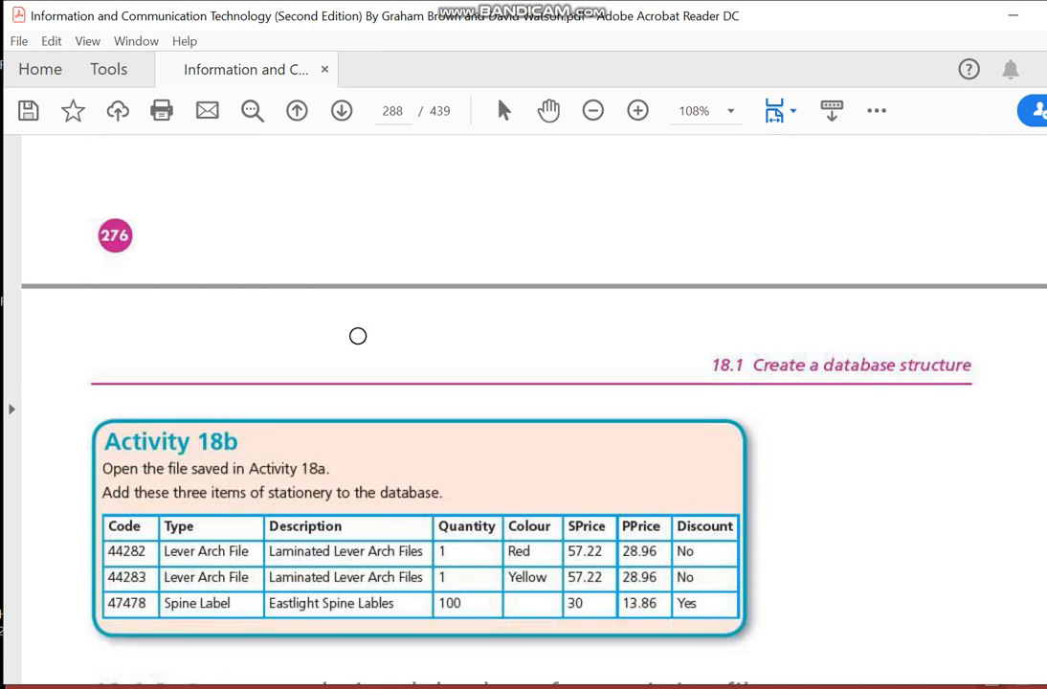
scroll(358, 335, down, 1)
scroll(357, 336, down, 1)
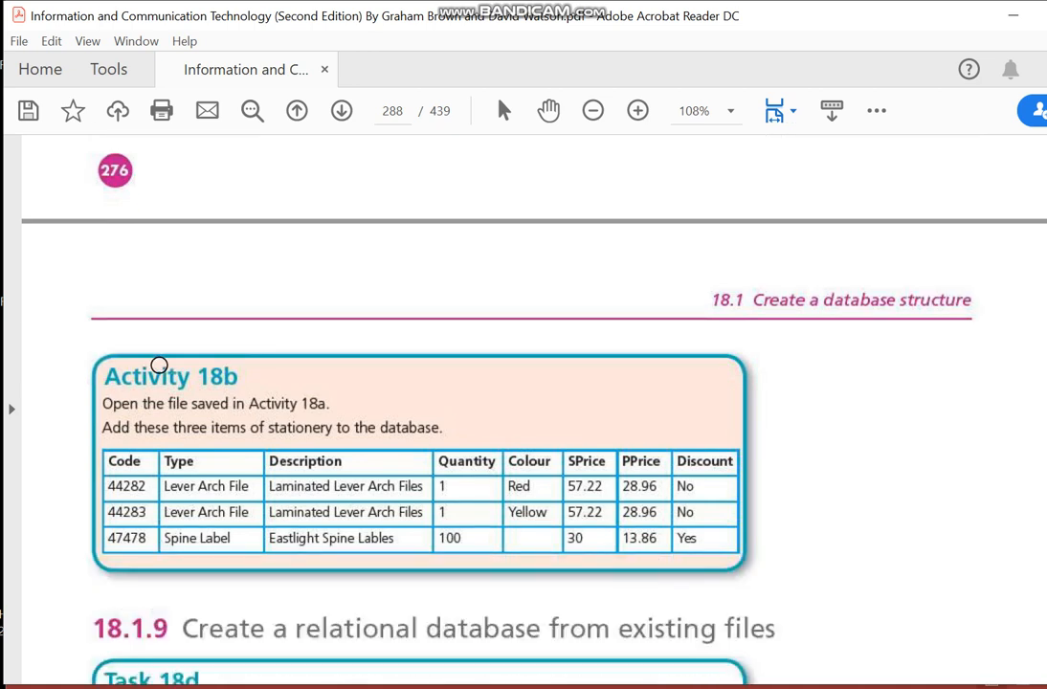
click(112, 376)
drag(112, 376, 253, 375)
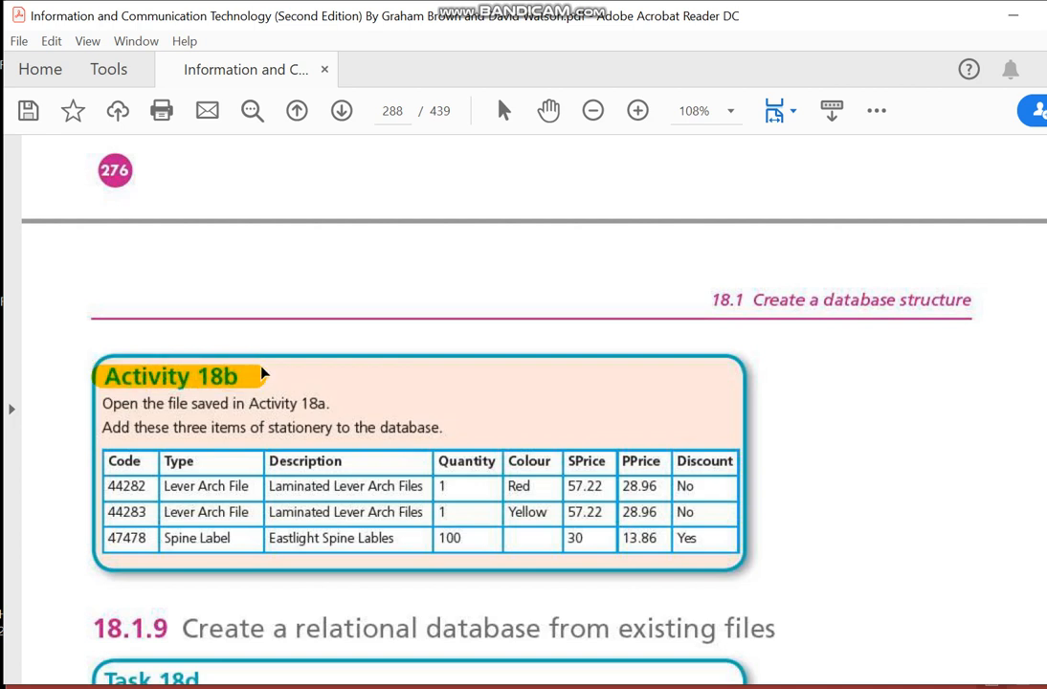
drag(236, 402, 344, 403)
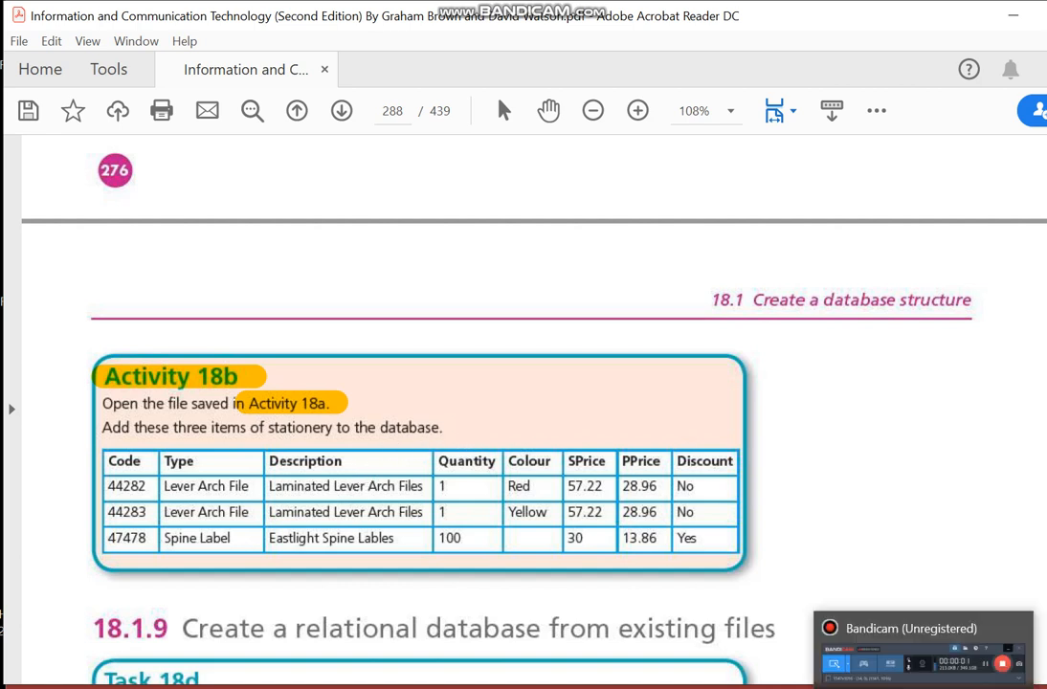
click(918, 687)
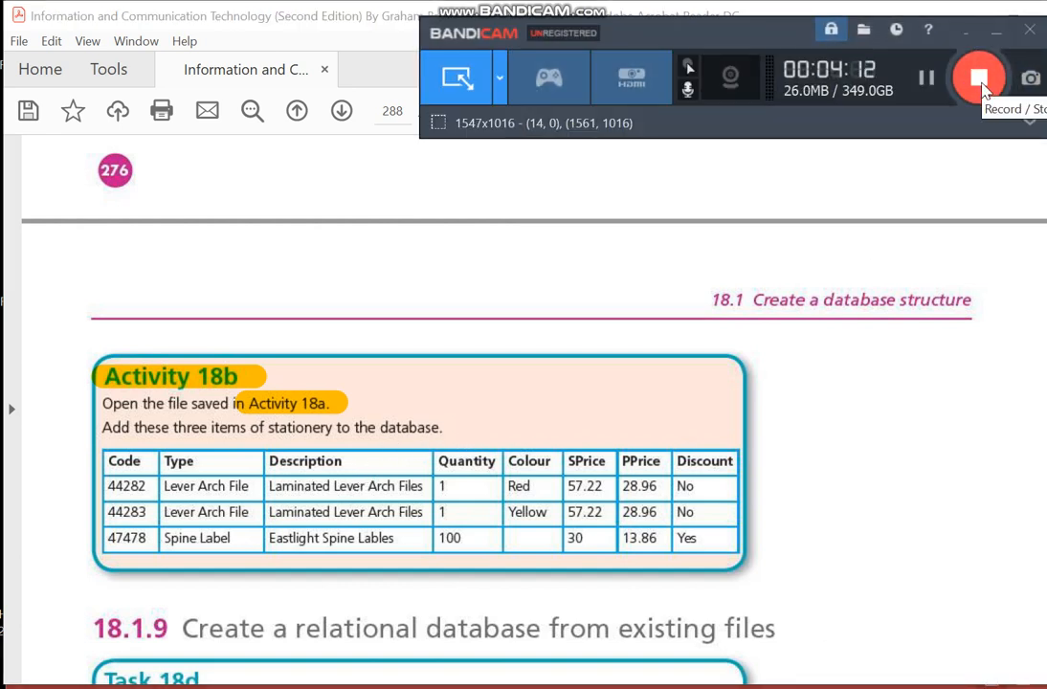